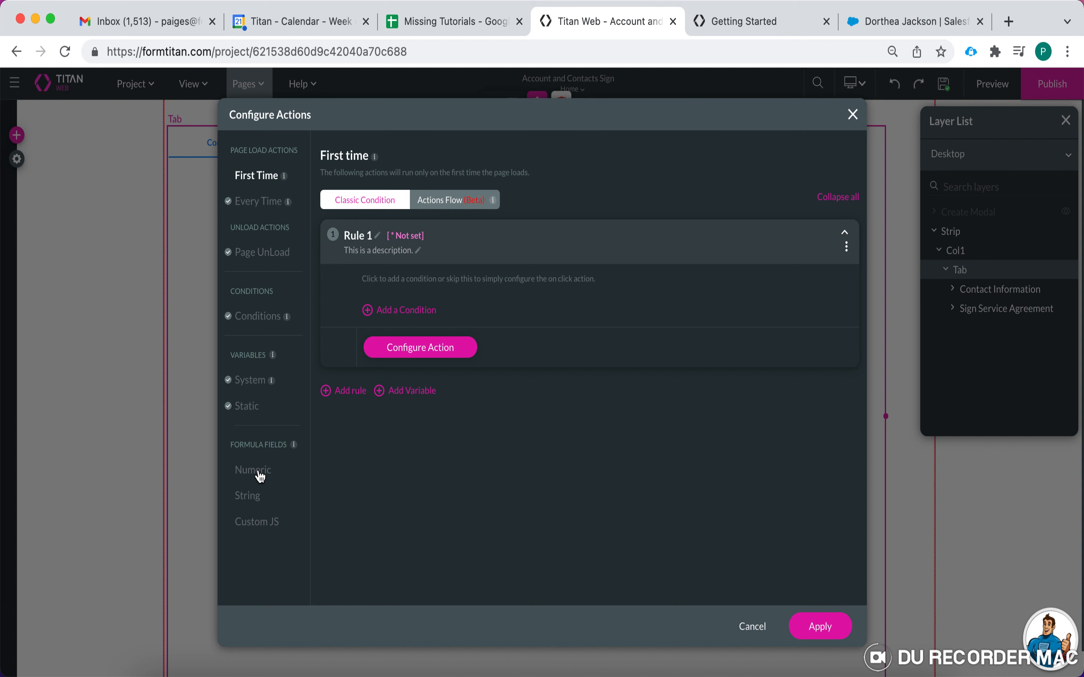
- Add a numeric formula variable to the page actions and open its configuration
left_click(256, 471)
left_click(389, 587)
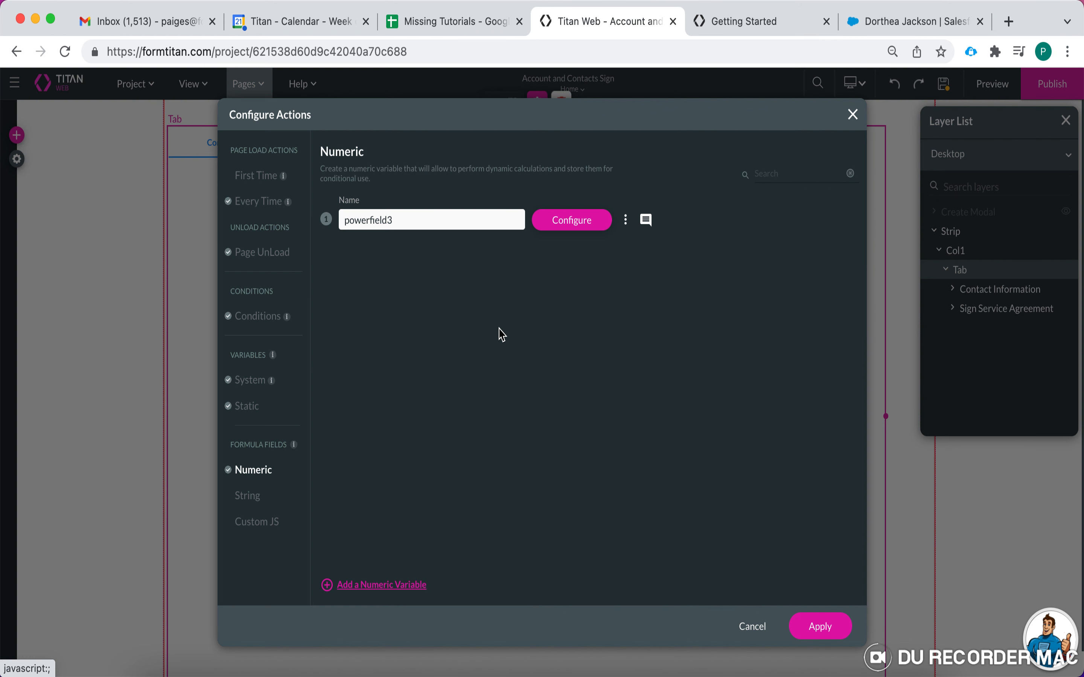
left_click(553, 220)
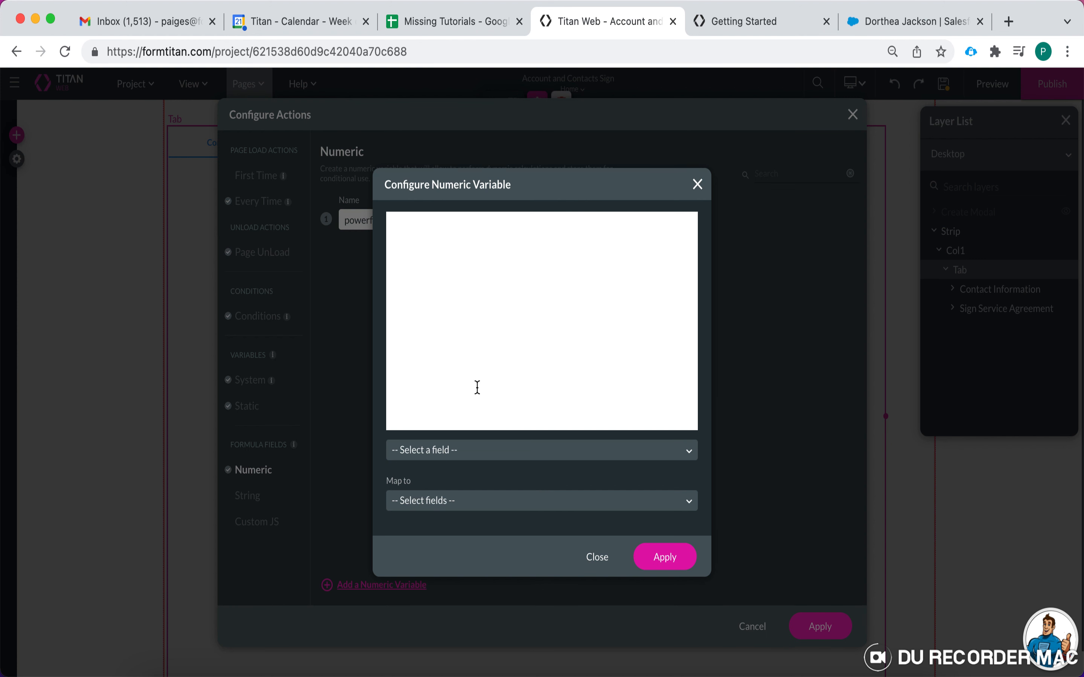
- Examine the fields available for insertion and mapping in the numeric variable's configuration and close it without changes
left_click(500, 451)
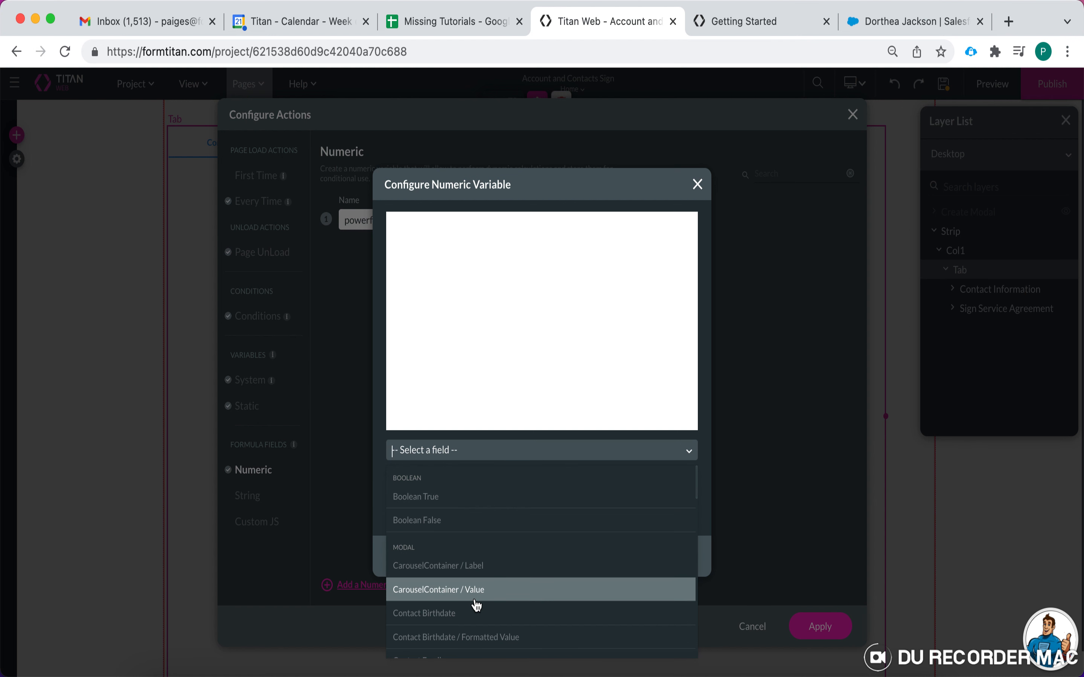
scroll(450, 516, "down", 1)
scroll(450, 516, "down", 1)
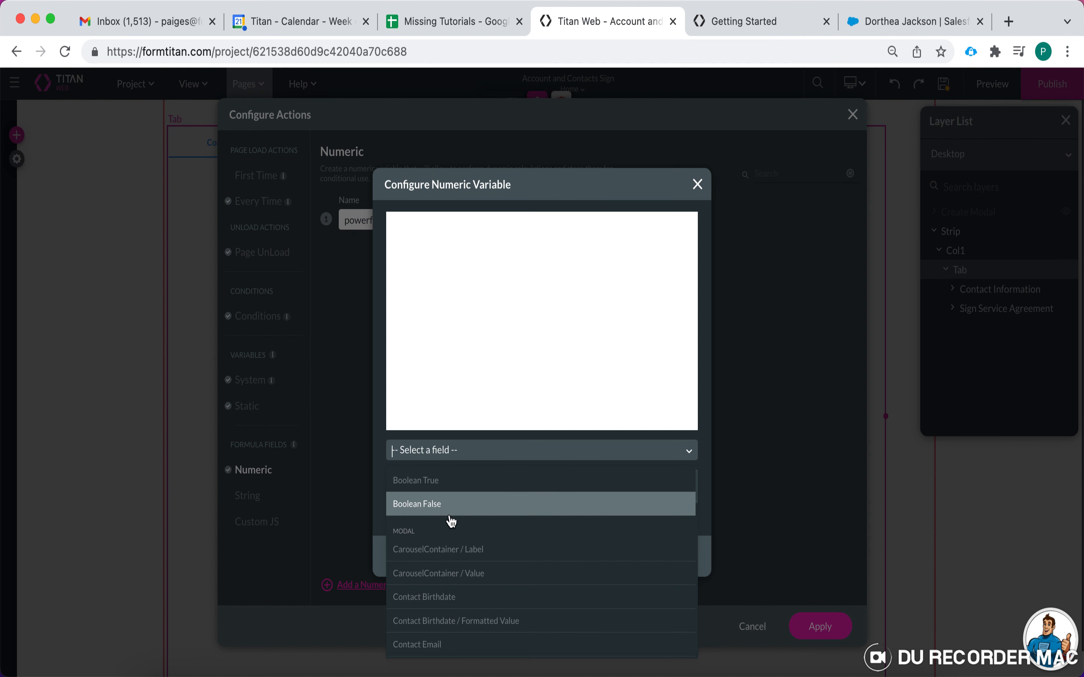
left_click(438, 317)
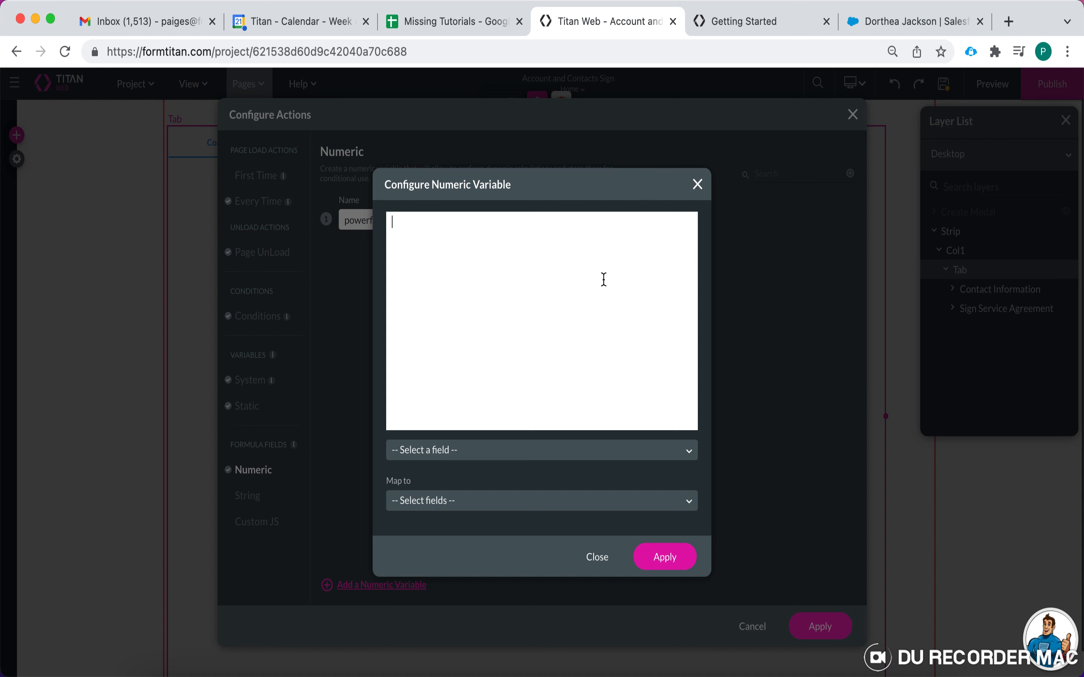
left_click(515, 500)
left_click(529, 488)
left_click(492, 506)
left_click(556, 385)
left_click(698, 184)
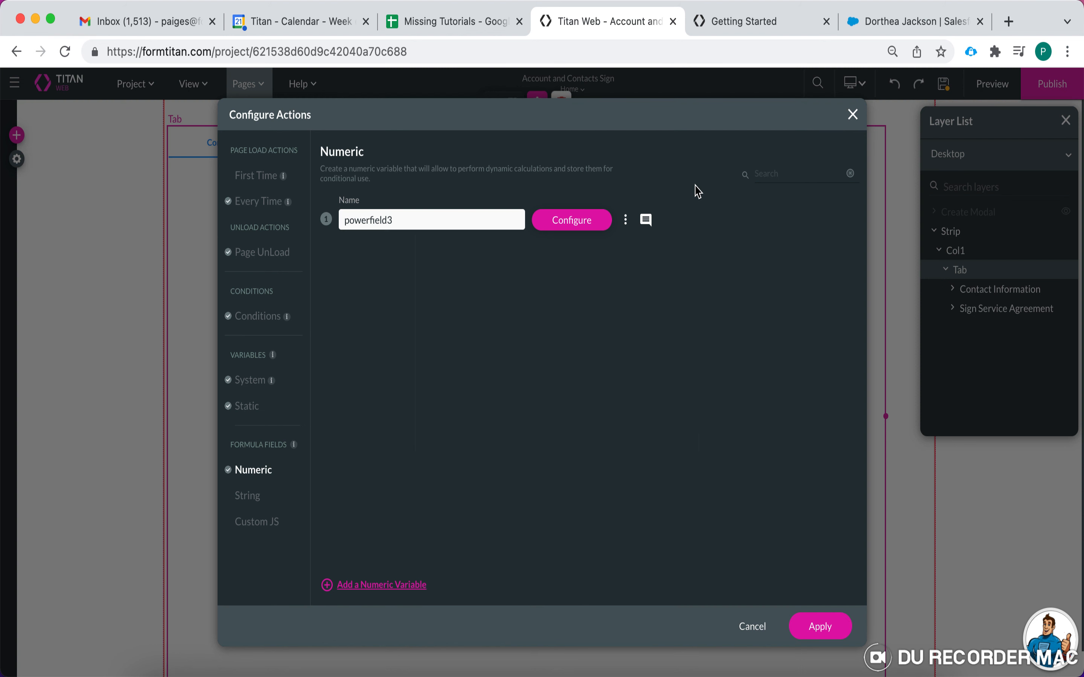
- Add a string formula variable to the page actions and open its configuration
left_click(249, 497)
left_click(376, 586)
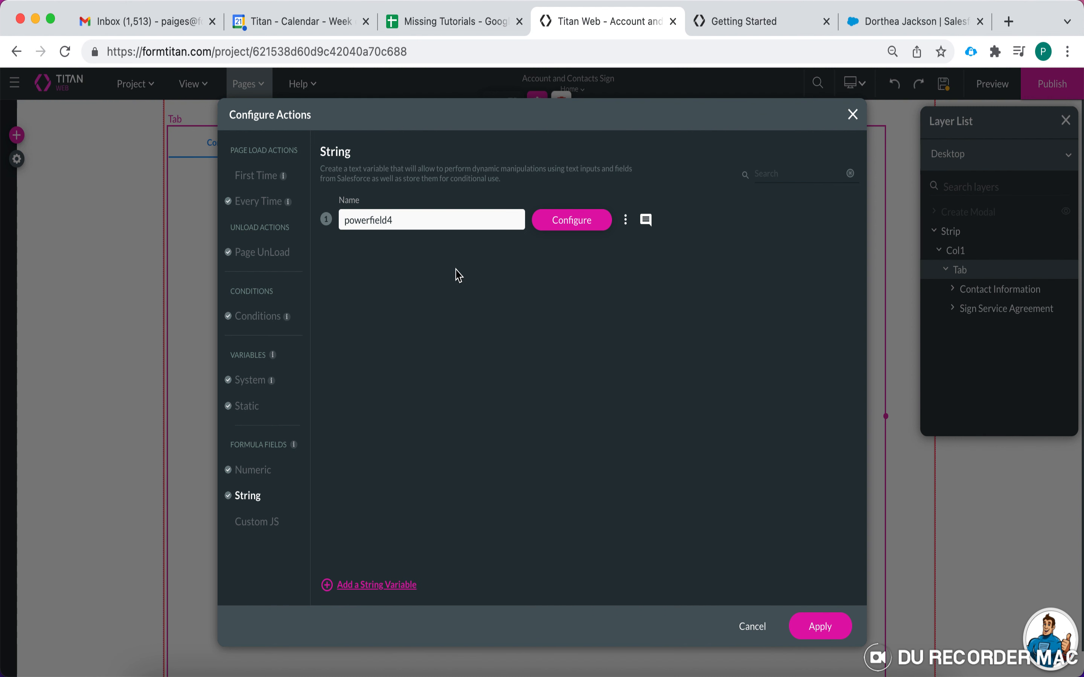
left_click(553, 222)
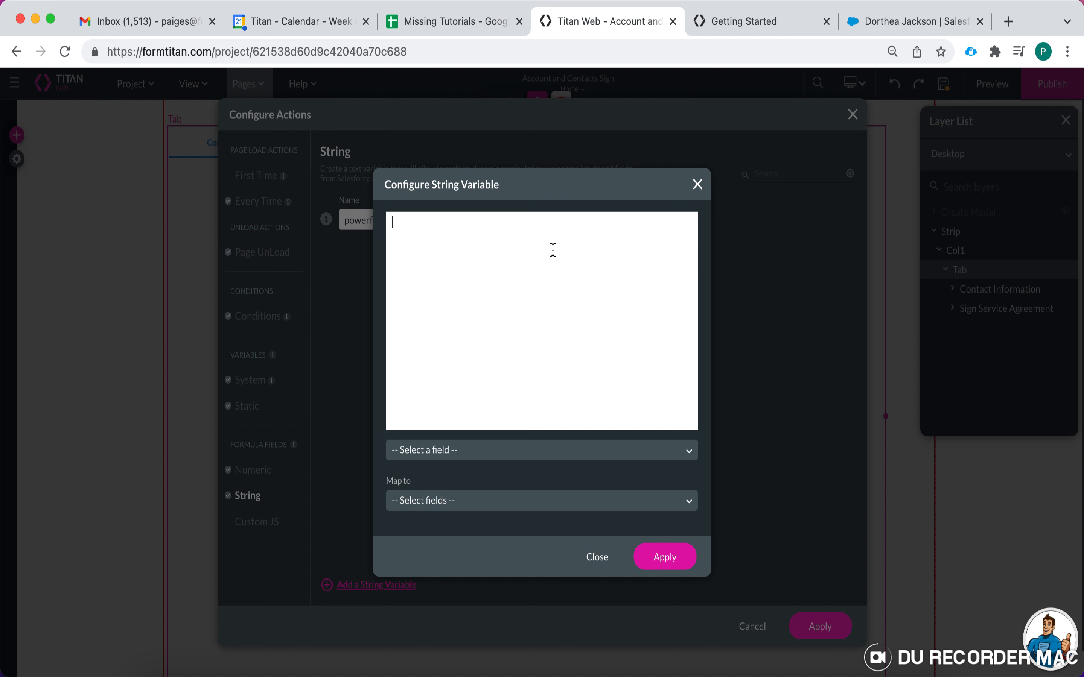
- Examine the insertable fields and mapping options of the string variable and close its configuration without changes
left_click(508, 454)
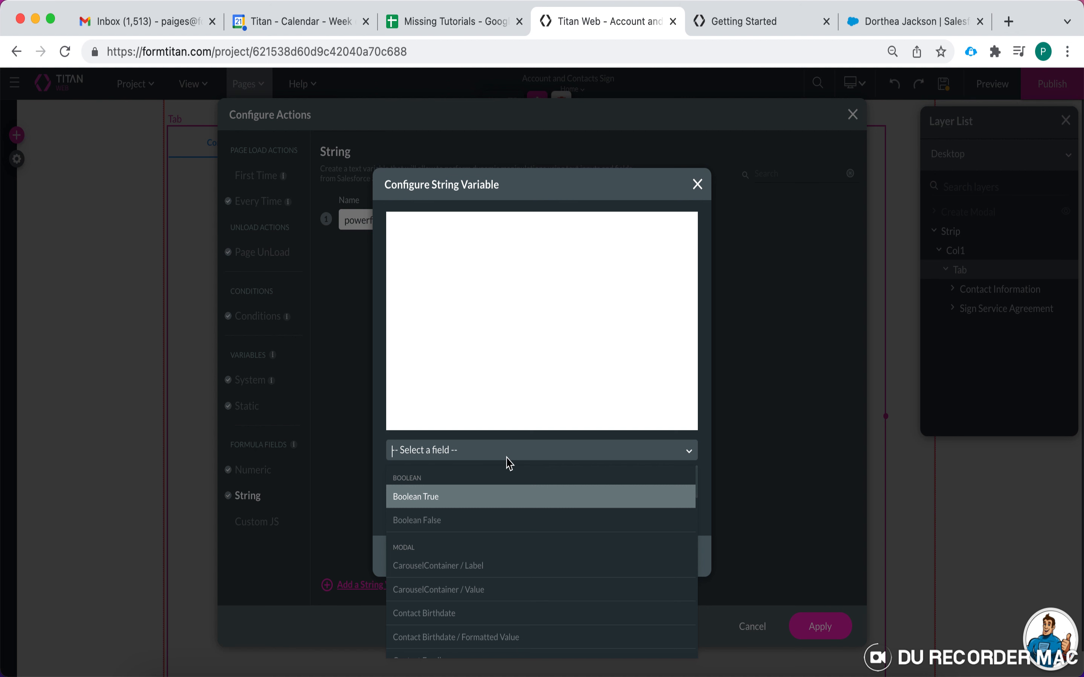
left_click(521, 378)
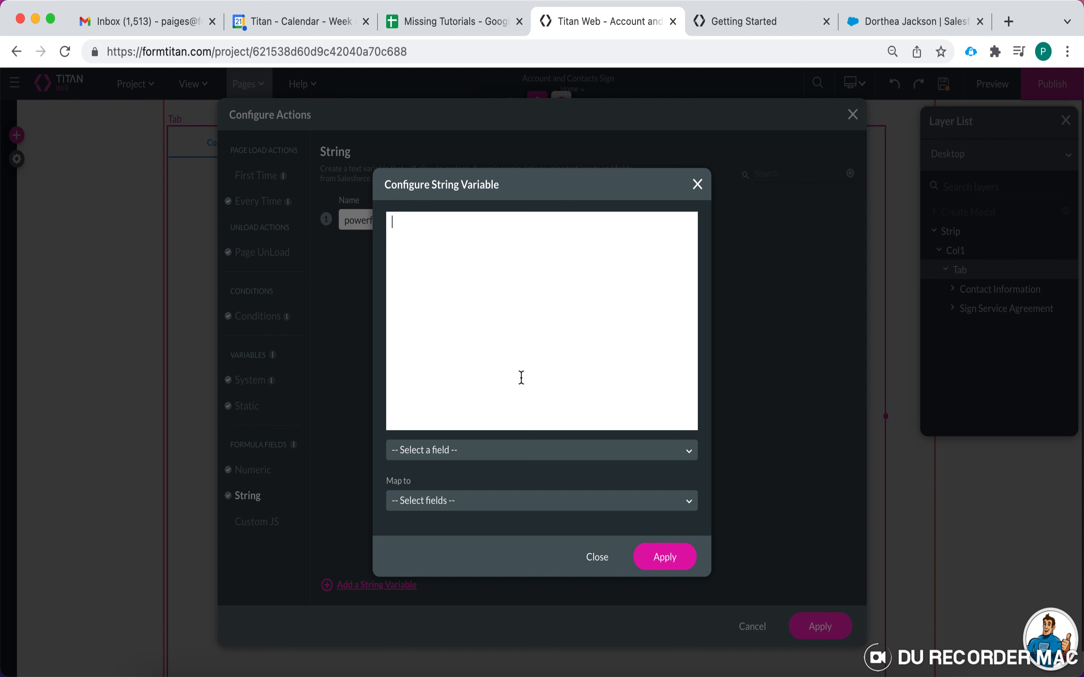
left_click(460, 504)
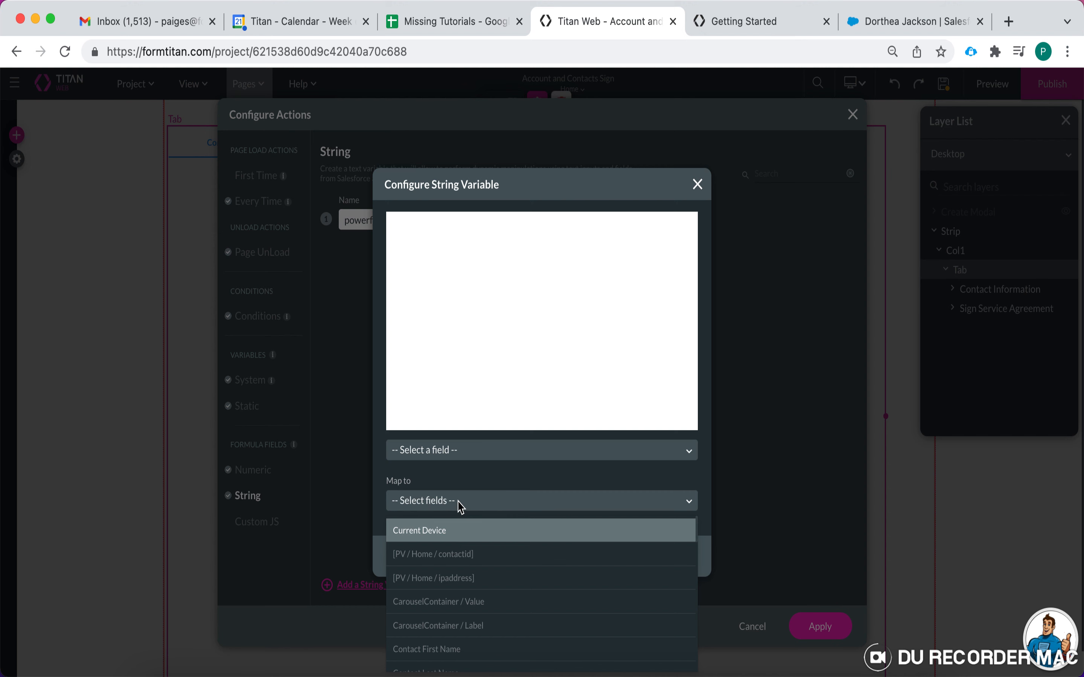
left_click(461, 487)
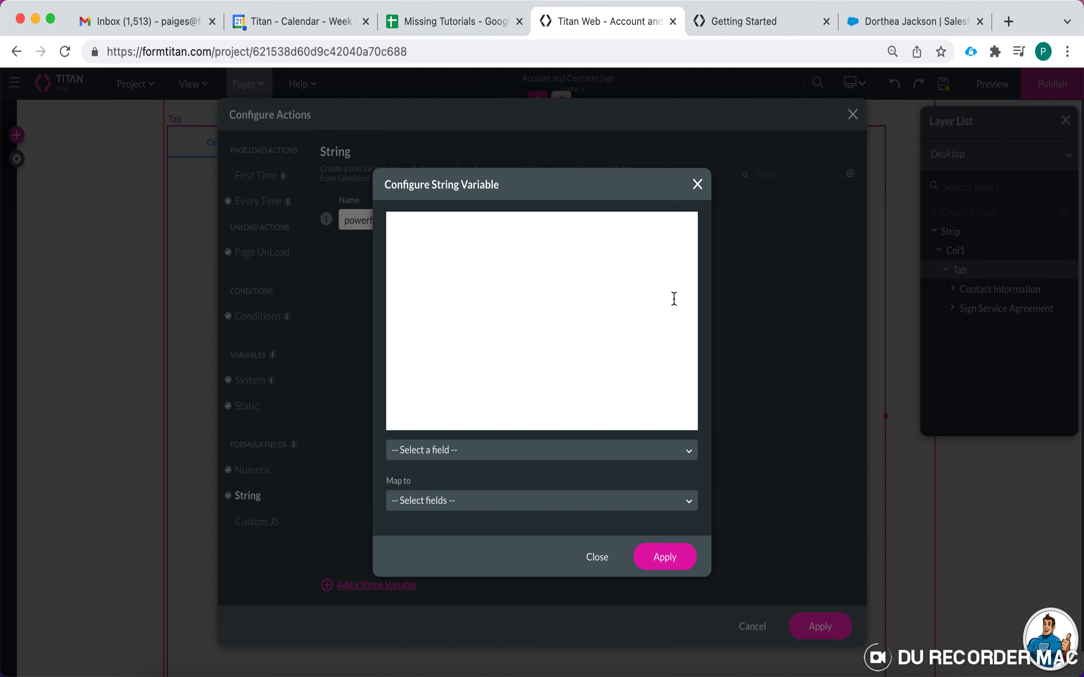
left_click(697, 184)
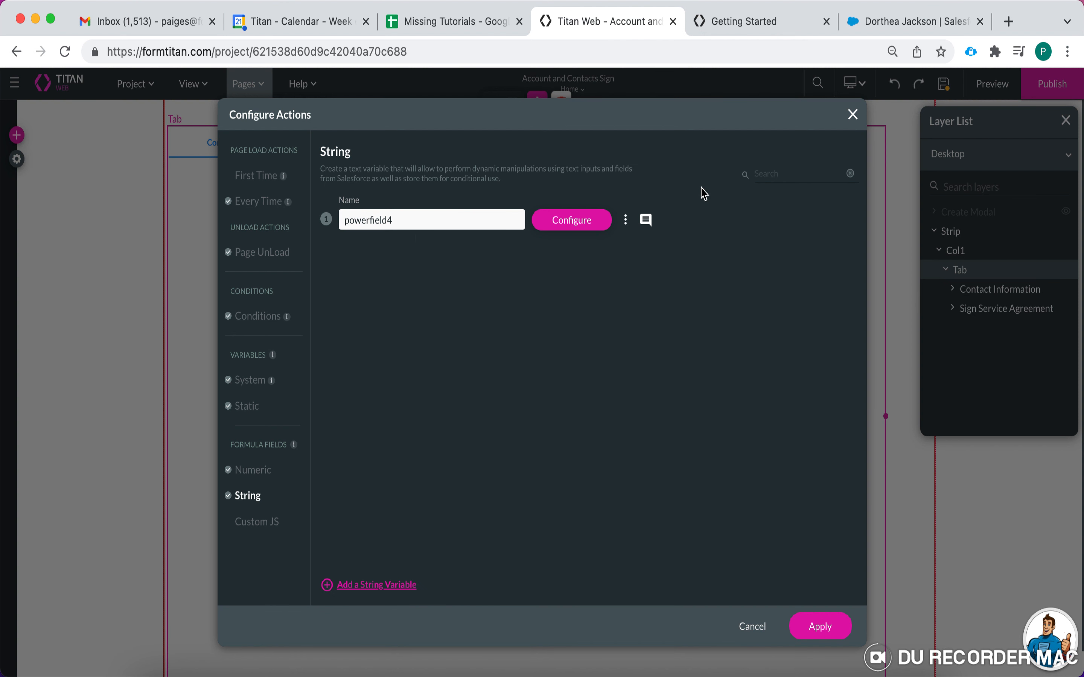
- Add a custom JS formula variable and view its default code
left_click(264, 532)
left_click(375, 584)
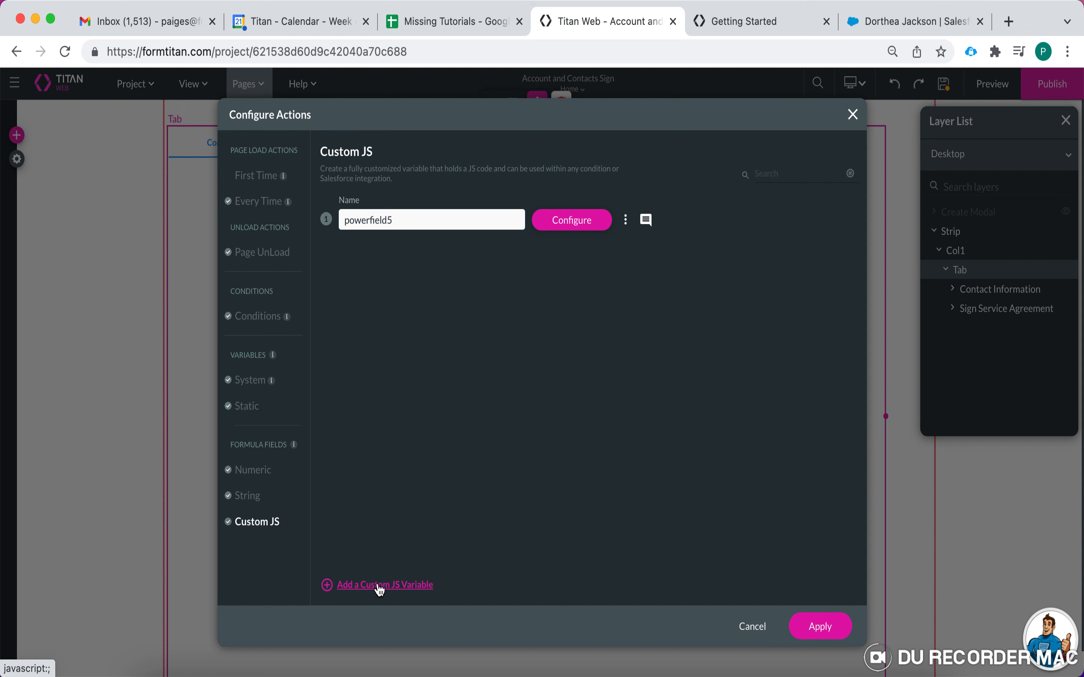
left_click(577, 223)
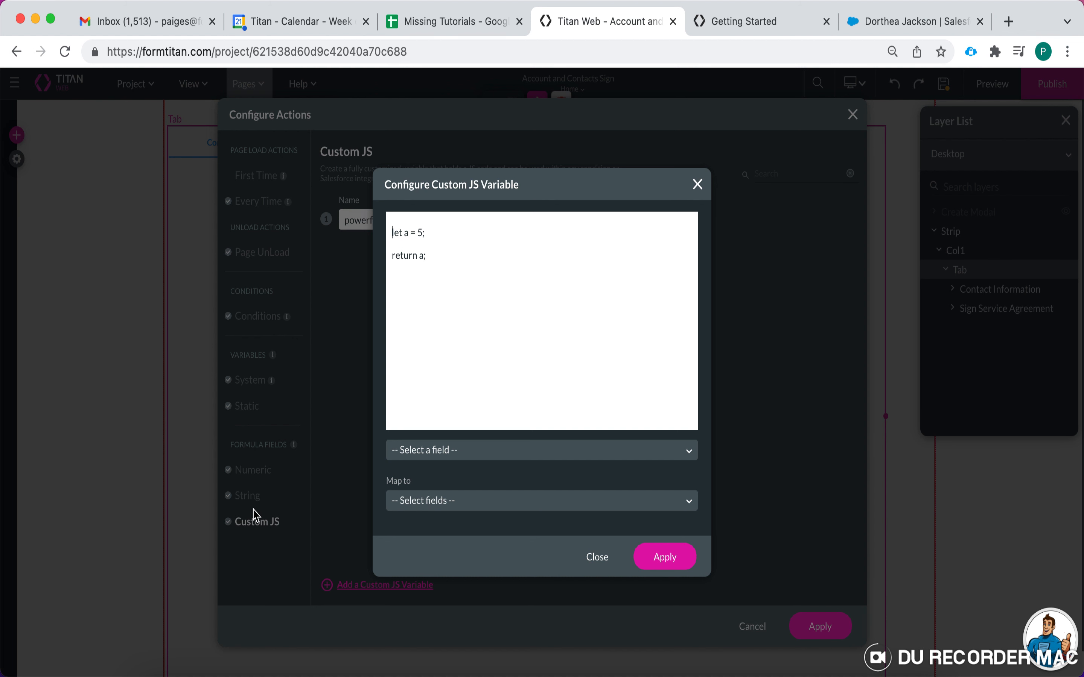
left_click(697, 184)
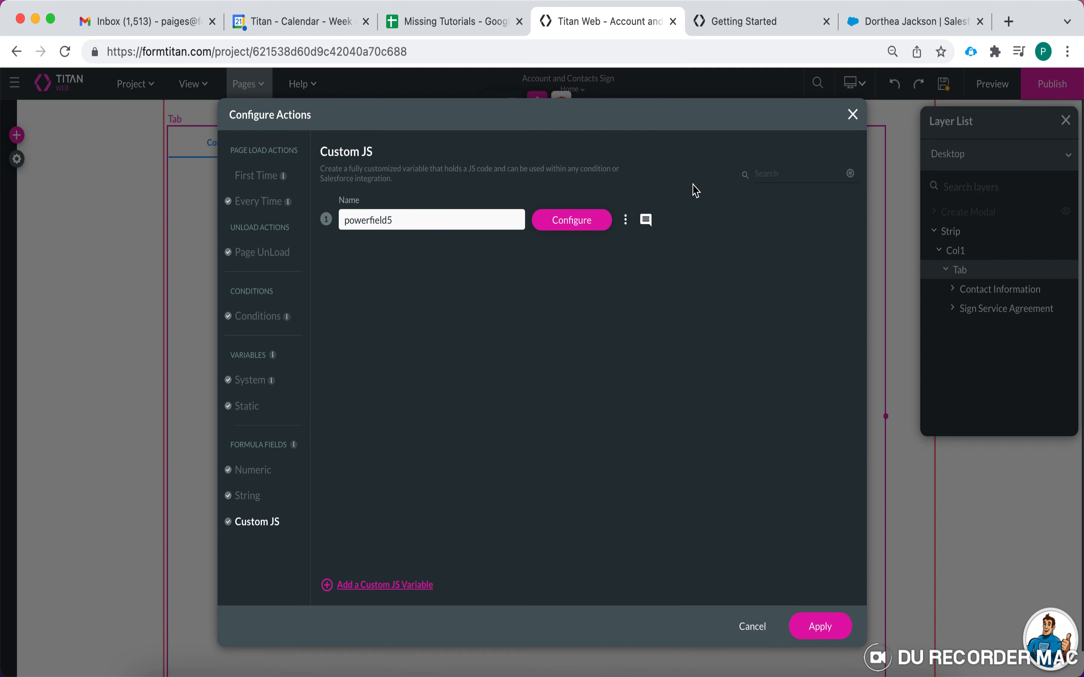
- Enter an addition formula beginning with 3+ for the numeric variable and rename the variable numbericfie
left_click(251, 475)
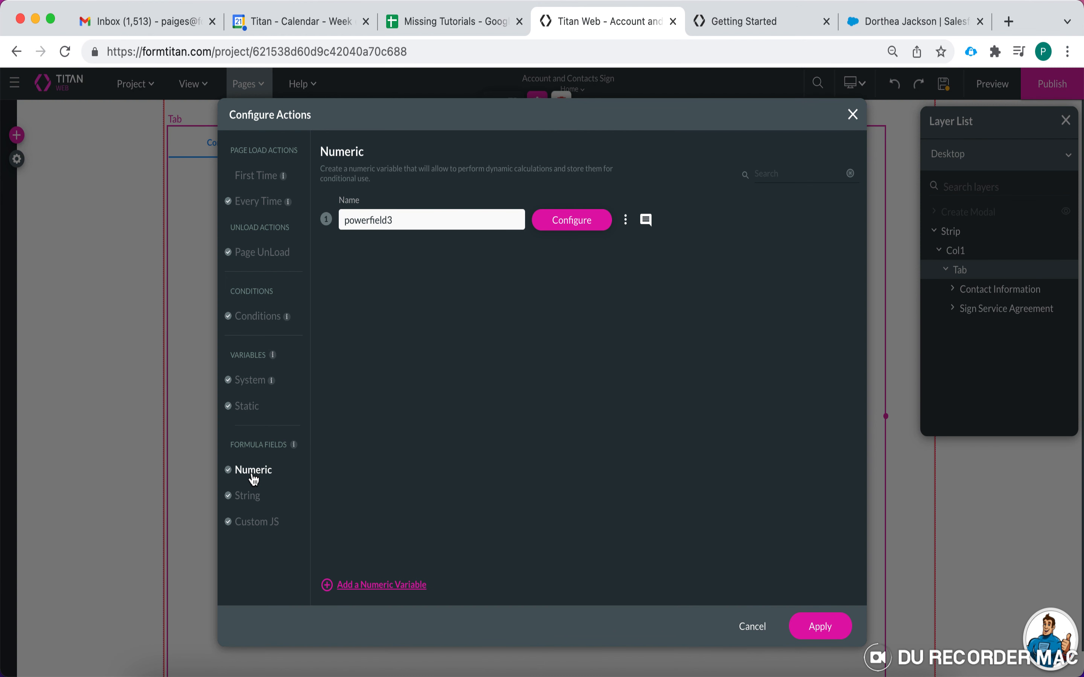
left_click(556, 228)
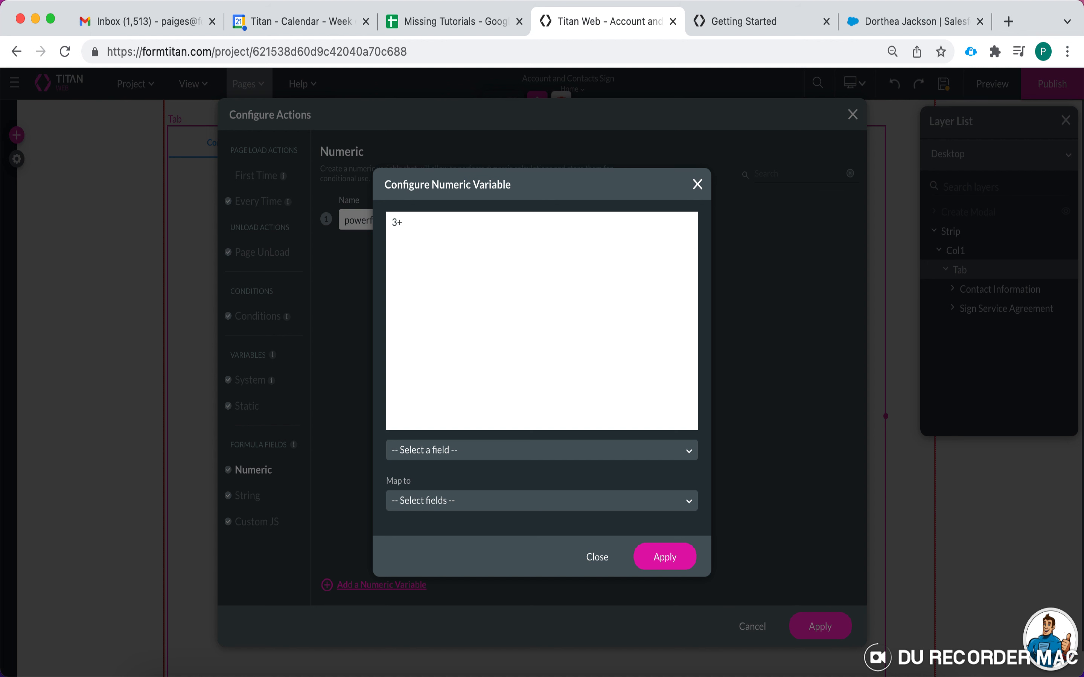
left_click(665, 560)
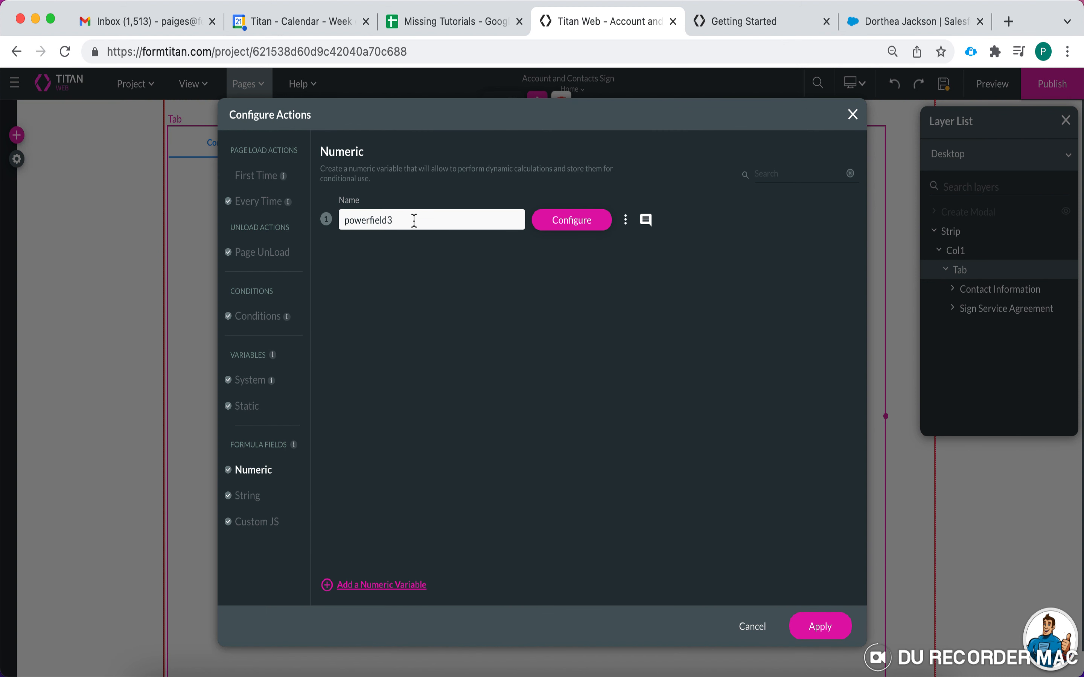
left_click_drag(411, 220, 248, 227)
type("numbericfie")
- Insert the First Name field from the Home page into the string variable's formula
left_click(249, 497)
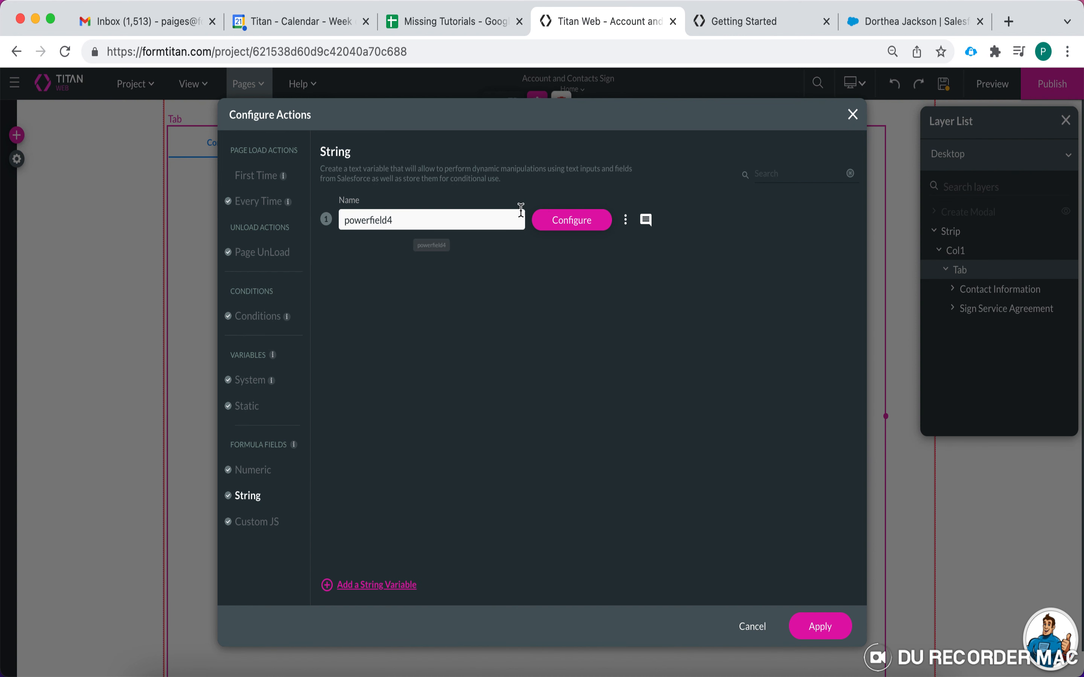
left_click(570, 222)
left_click(481, 463)
scroll(475, 555, "down", 3)
scroll(500, 541, "up", 2)
scroll(499, 538, "down", 5)
scroll(499, 535, "up", 5)
scroll(499, 535, "down", 8)
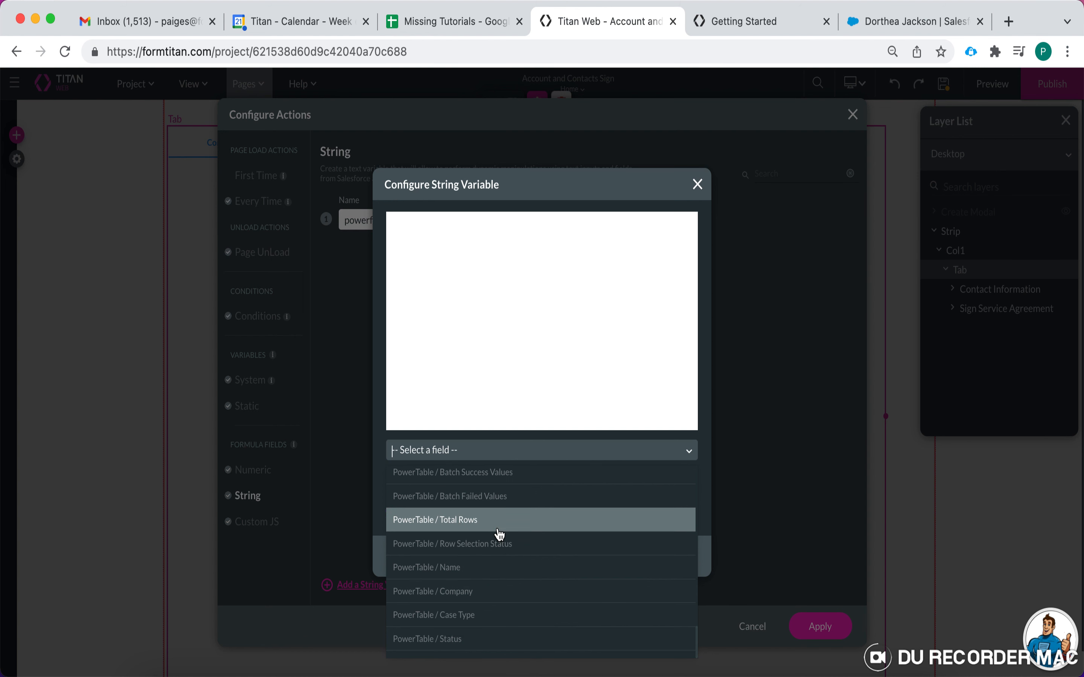
scroll(500, 538, "up", 3)
scroll(513, 605, "up", 6)
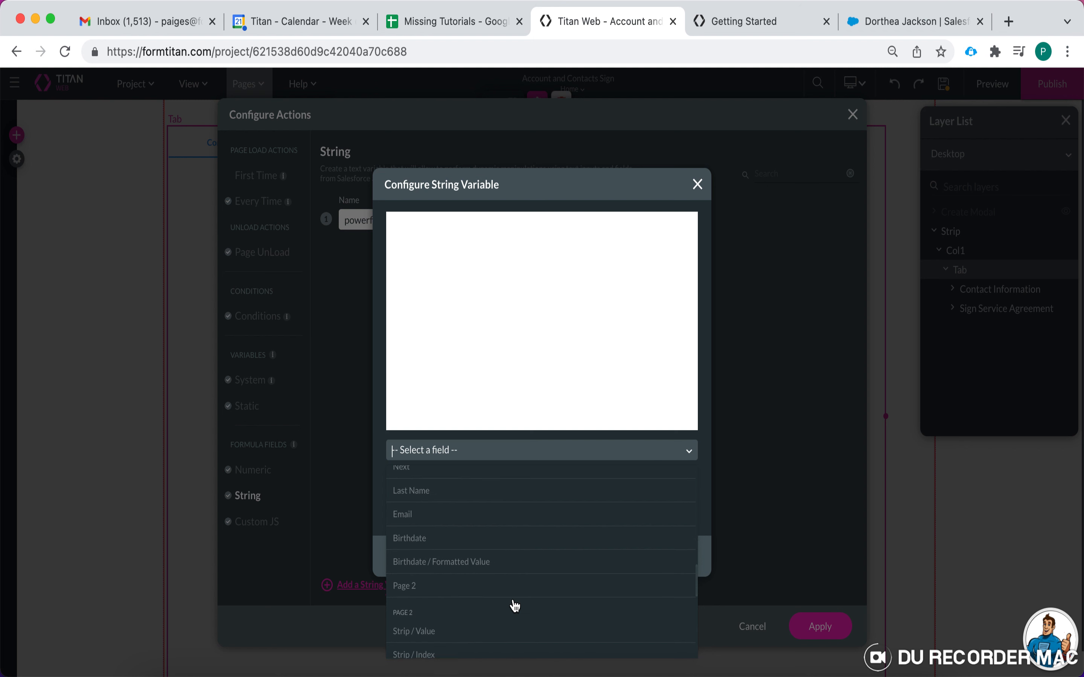
scroll(454, 542, "up", 5)
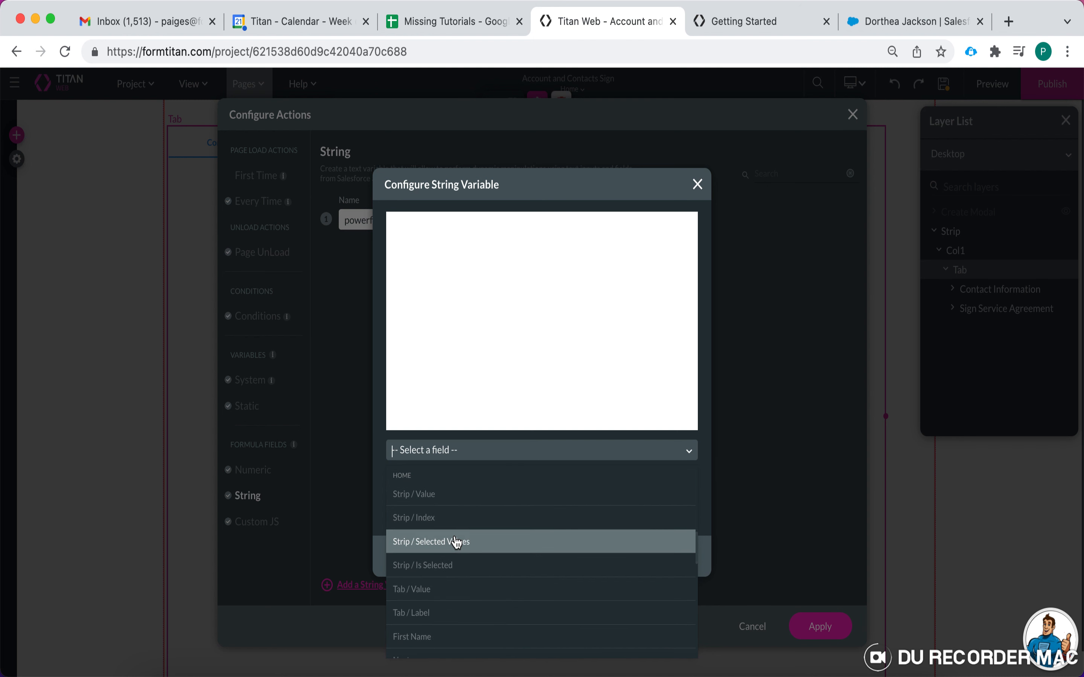
scroll(448, 580, "down", 4)
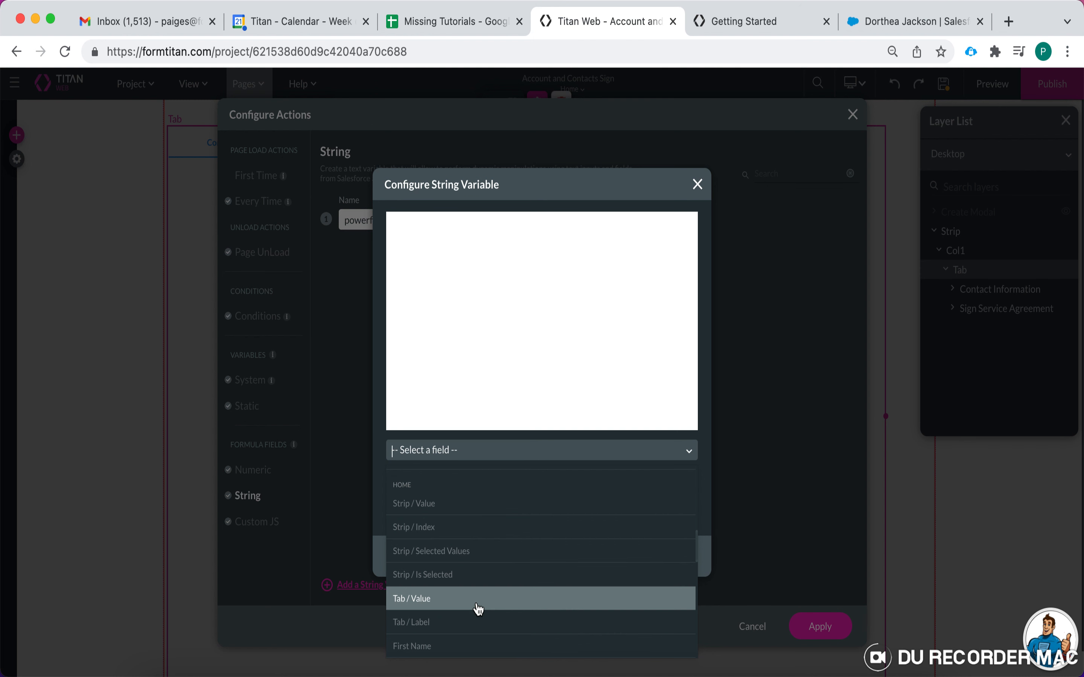
left_click(463, 573)
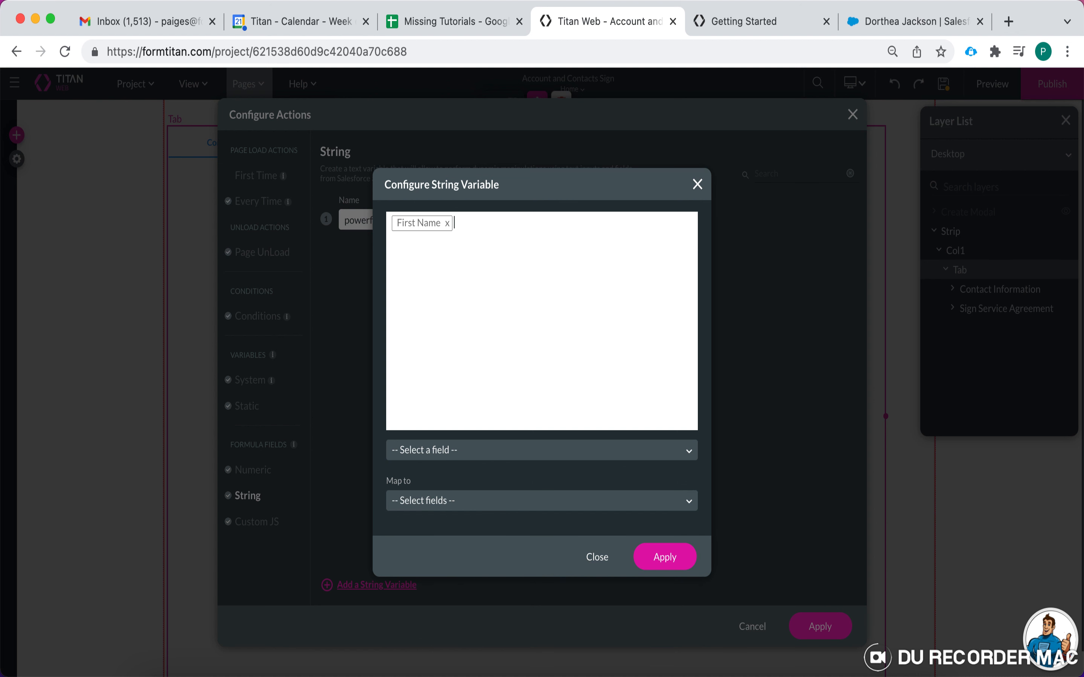
- Add the Last Name field after First Name in the string variable's formula and rename the variable fullname
left_click(487, 455)
type("last")
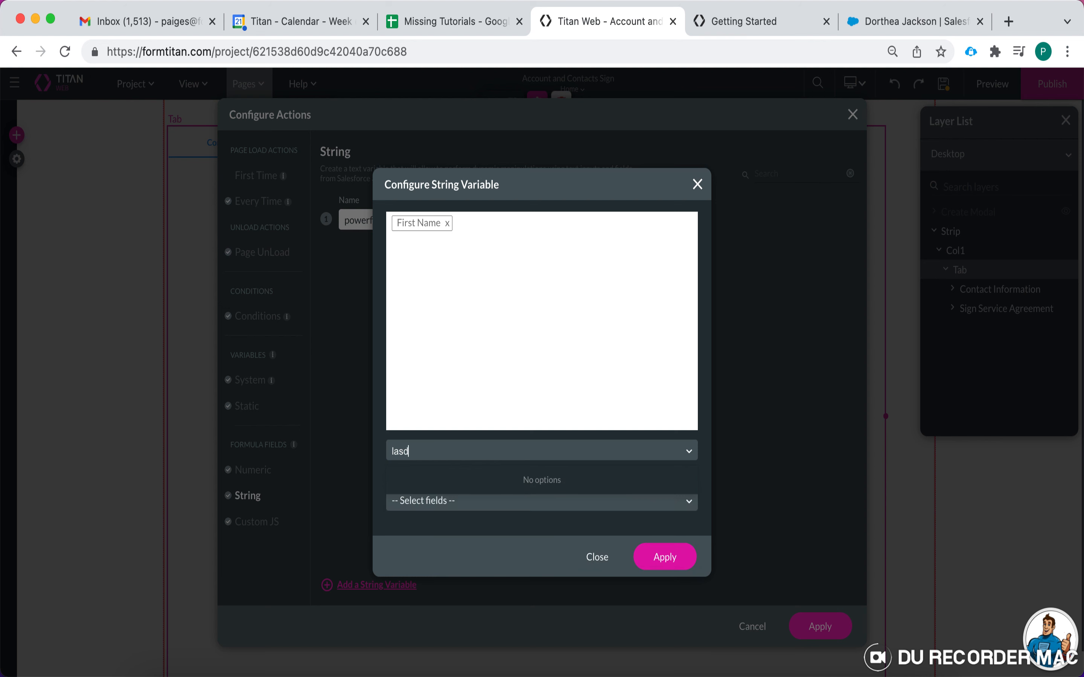
left_click(490, 538)
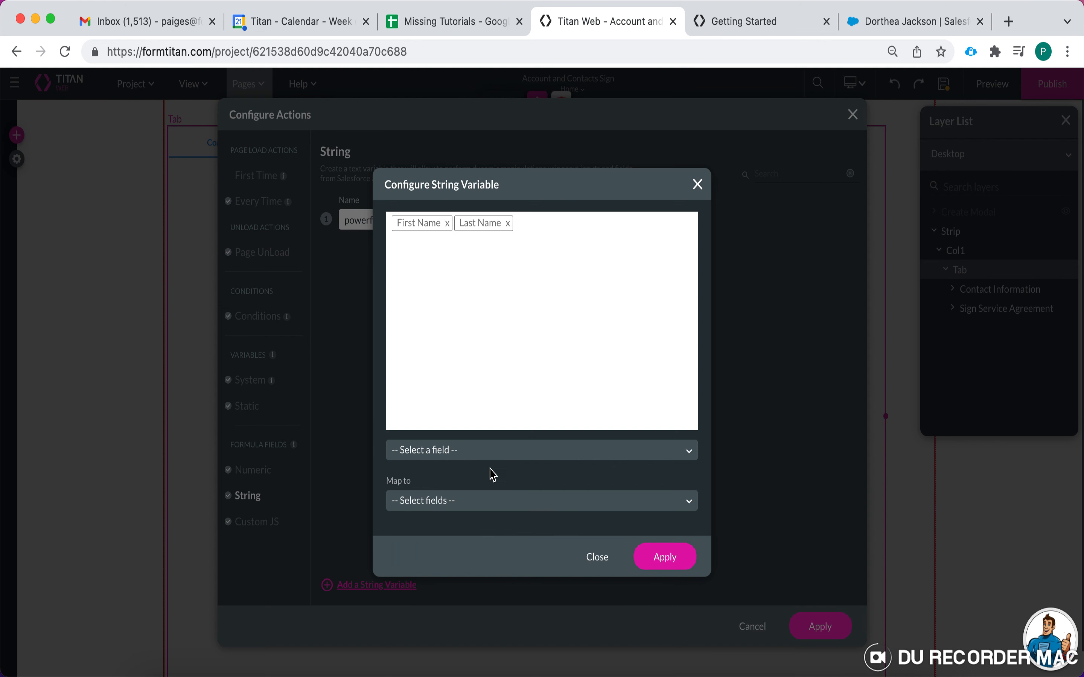
left_click(671, 556)
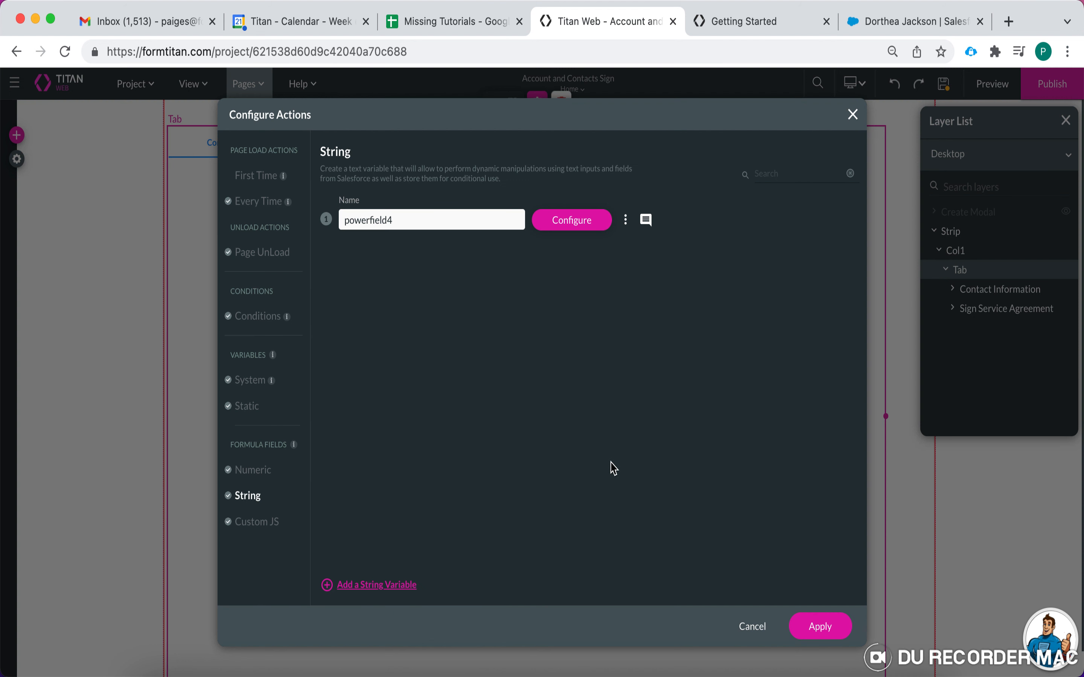
left_click_drag(438, 220, 299, 228)
type("fullname")
- Rename the custom JS variable as js
left_click(257, 522)
left_click_drag(406, 220, 340, 220)
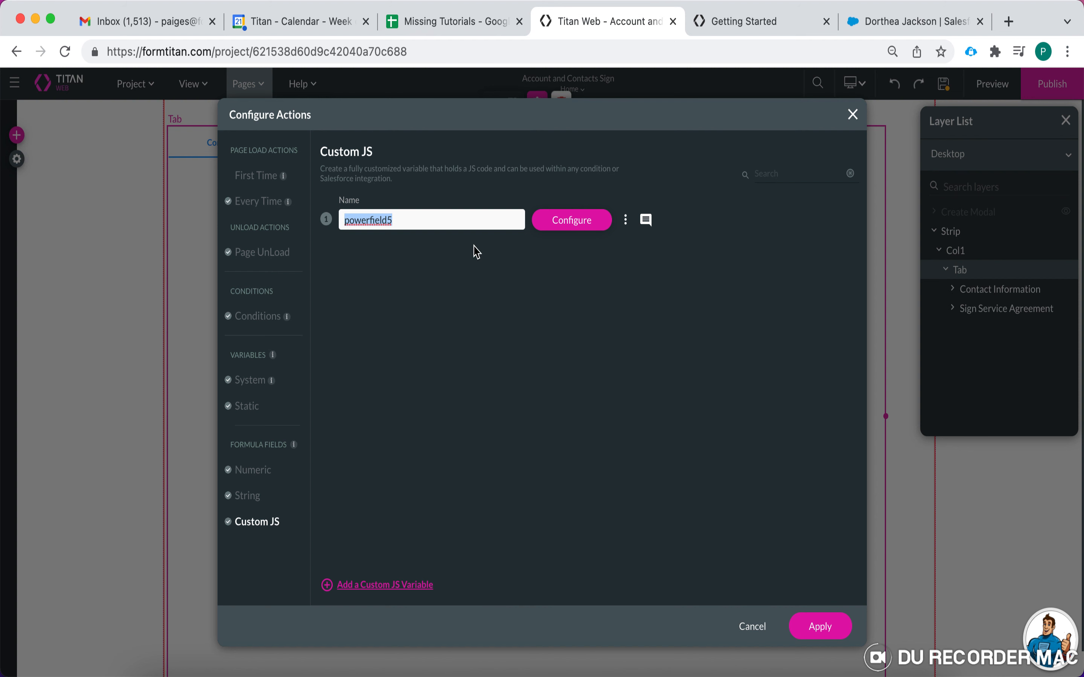
type("js")
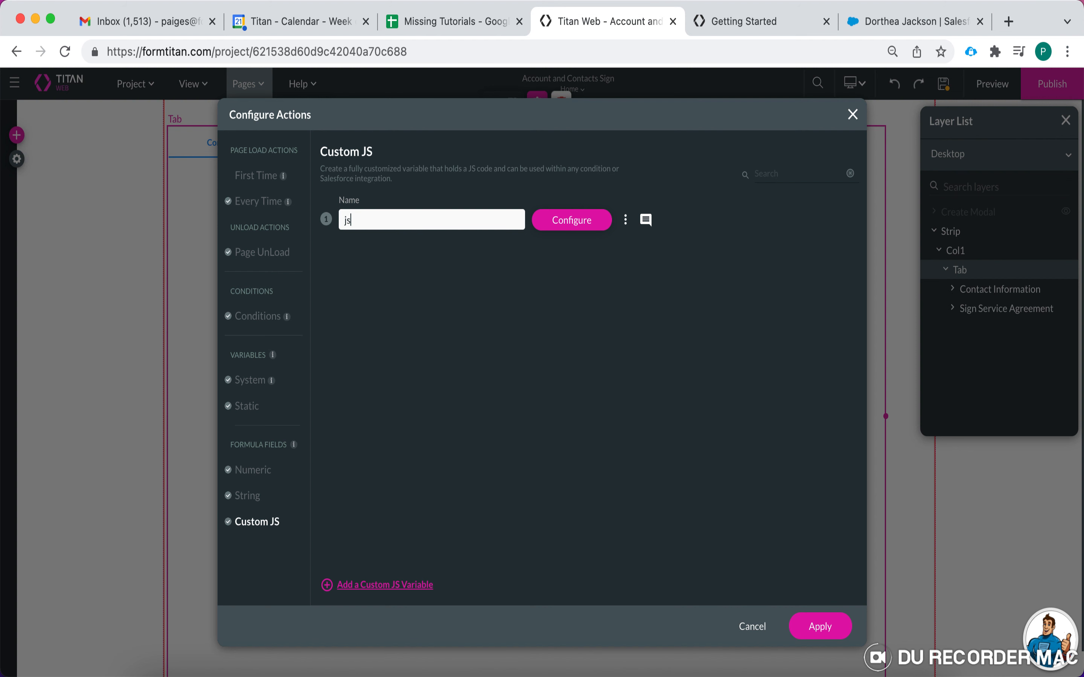
- Append +a to the returned value in the js variable's code and apply the configuration
left_click(572, 220)
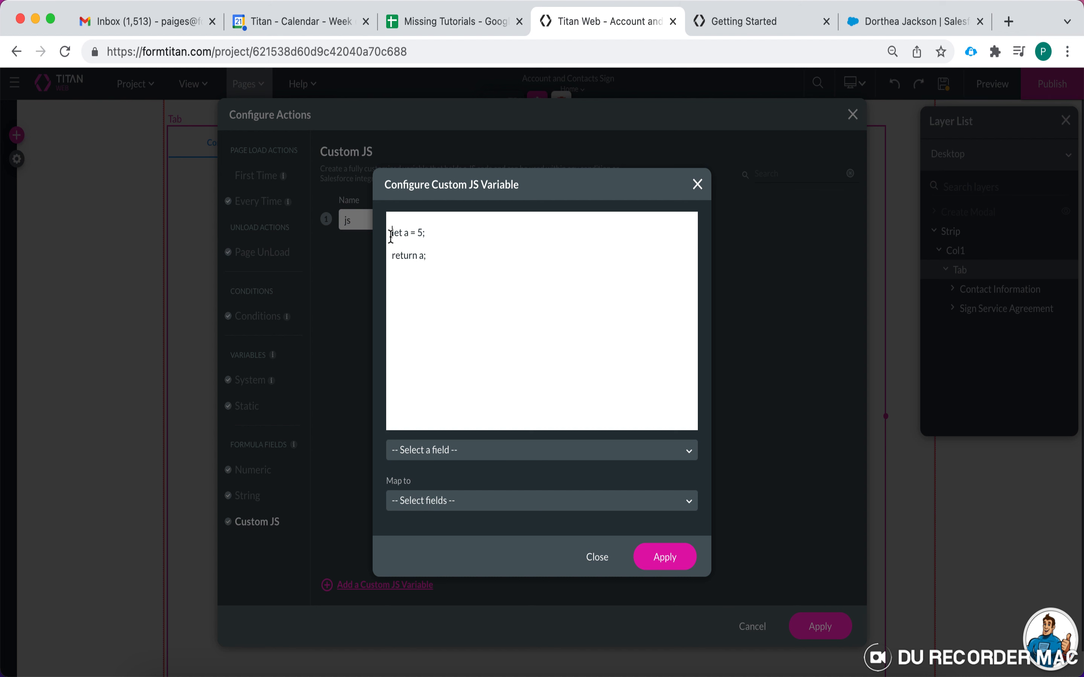
left_click(422, 233)
left_click(424, 256)
type("=")
type("+a")
left_click(667, 564)
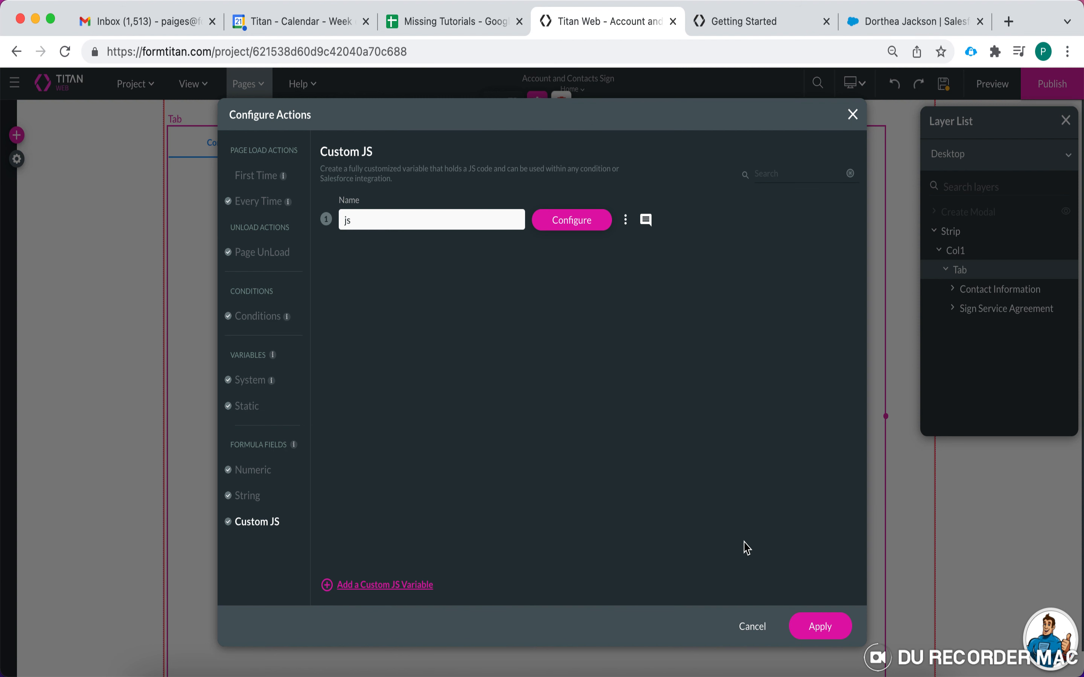
- Save the project with the configured page actions and open its preview
left_click(819, 625)
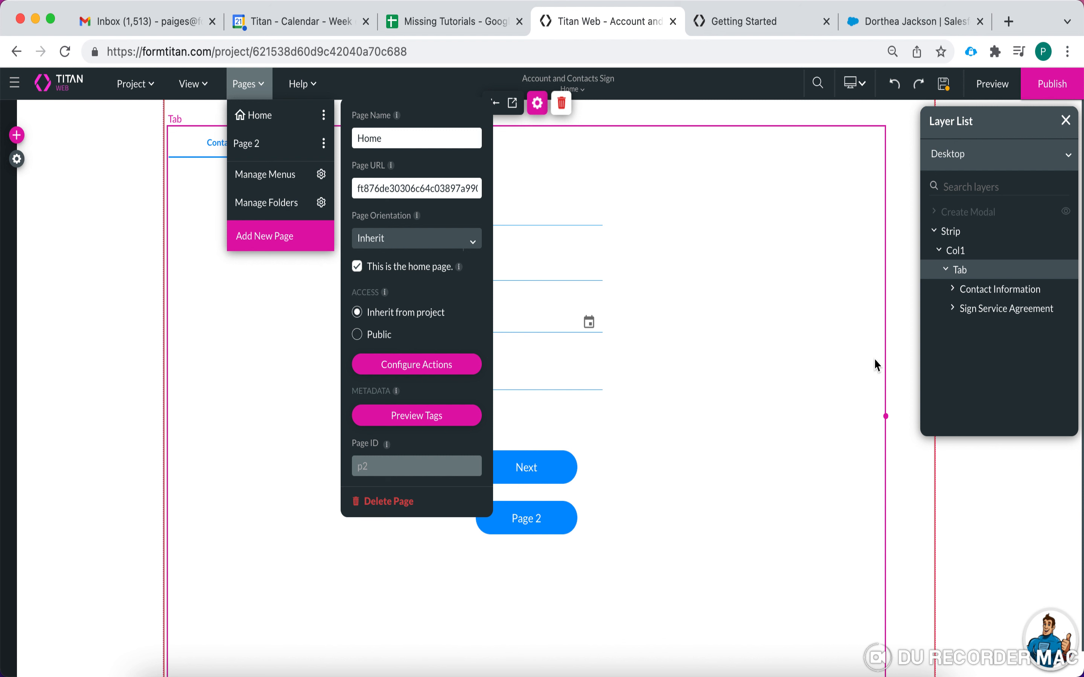
left_click(945, 85)
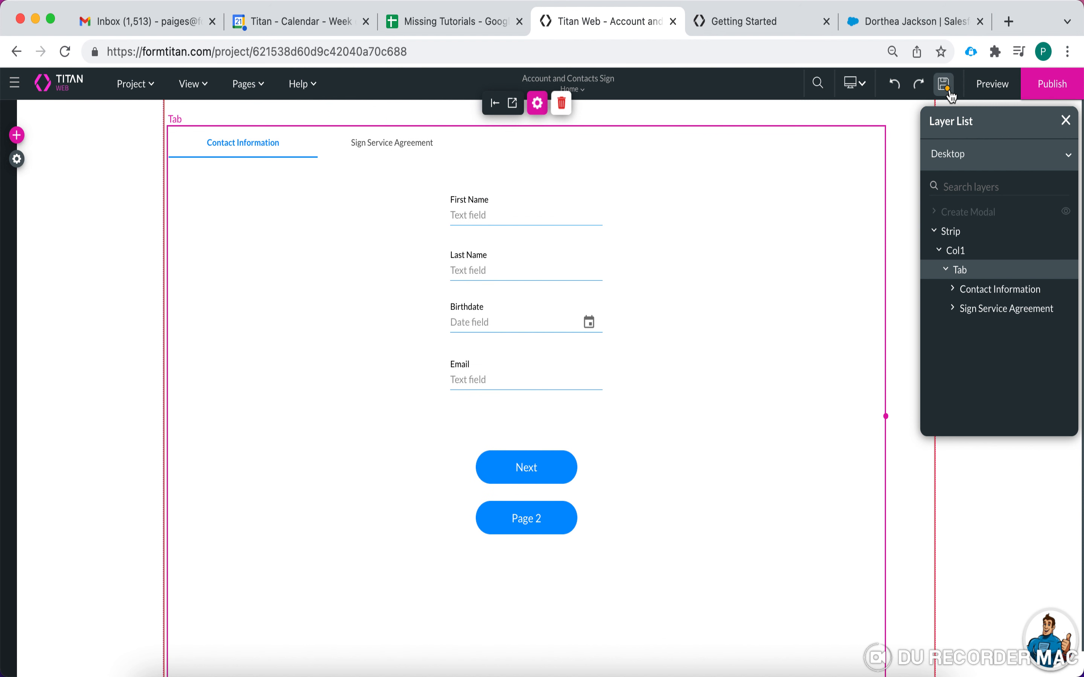
left_click(993, 85)
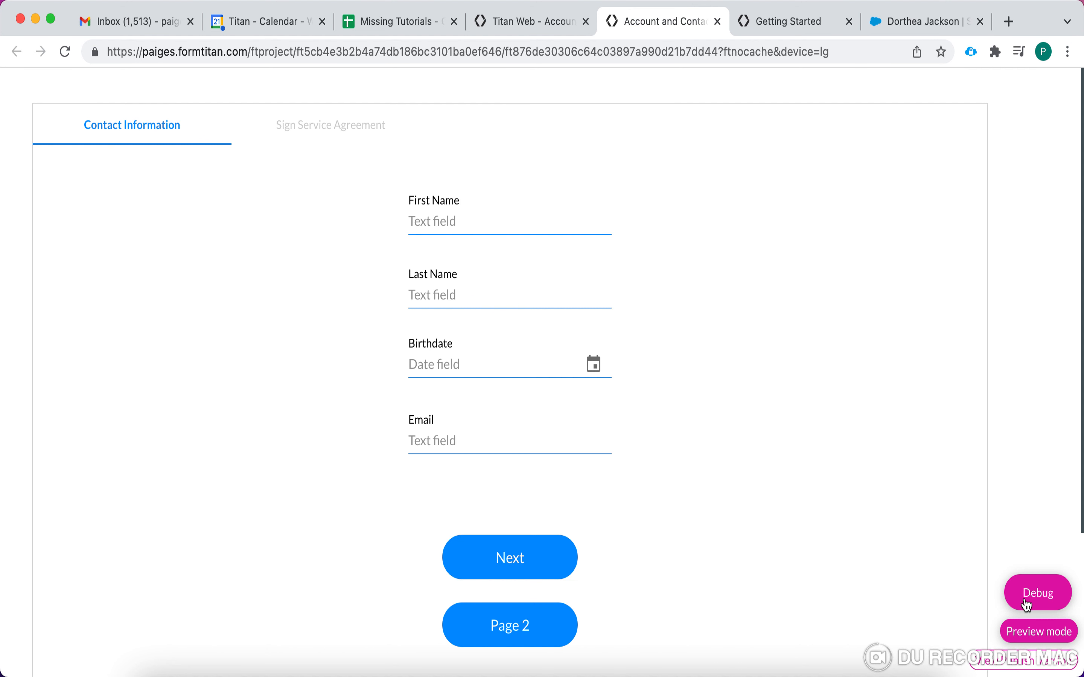
- Fill in the contact's first name and last name on the Contact Information form using the suggested entries
left_click(442, 219)
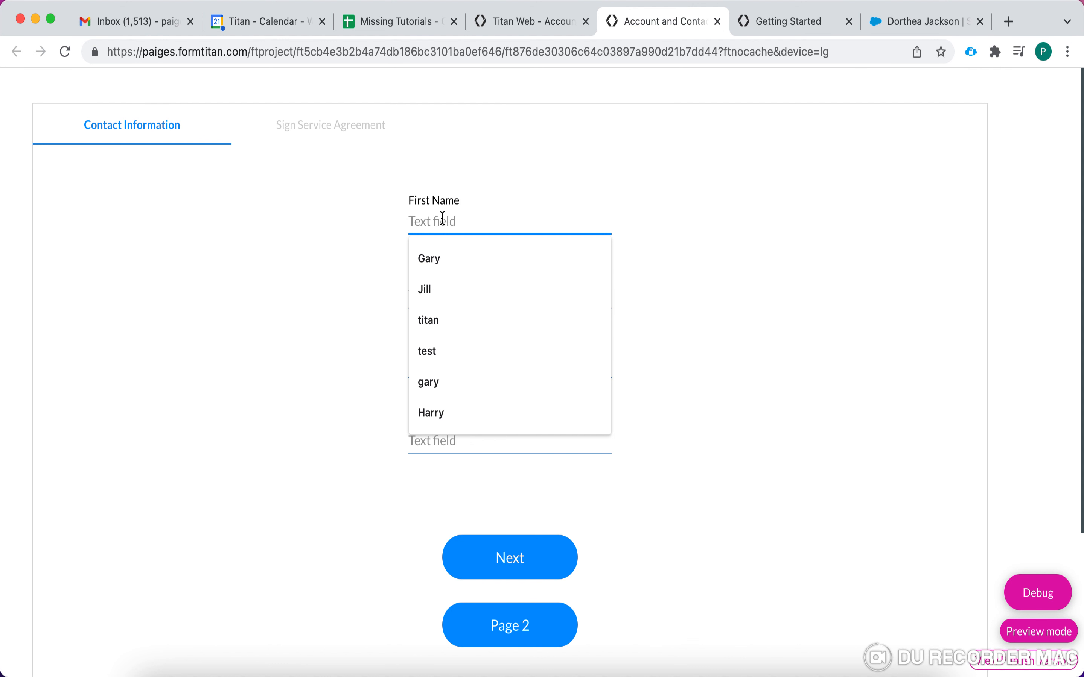
left_click(445, 249)
left_click(437, 292)
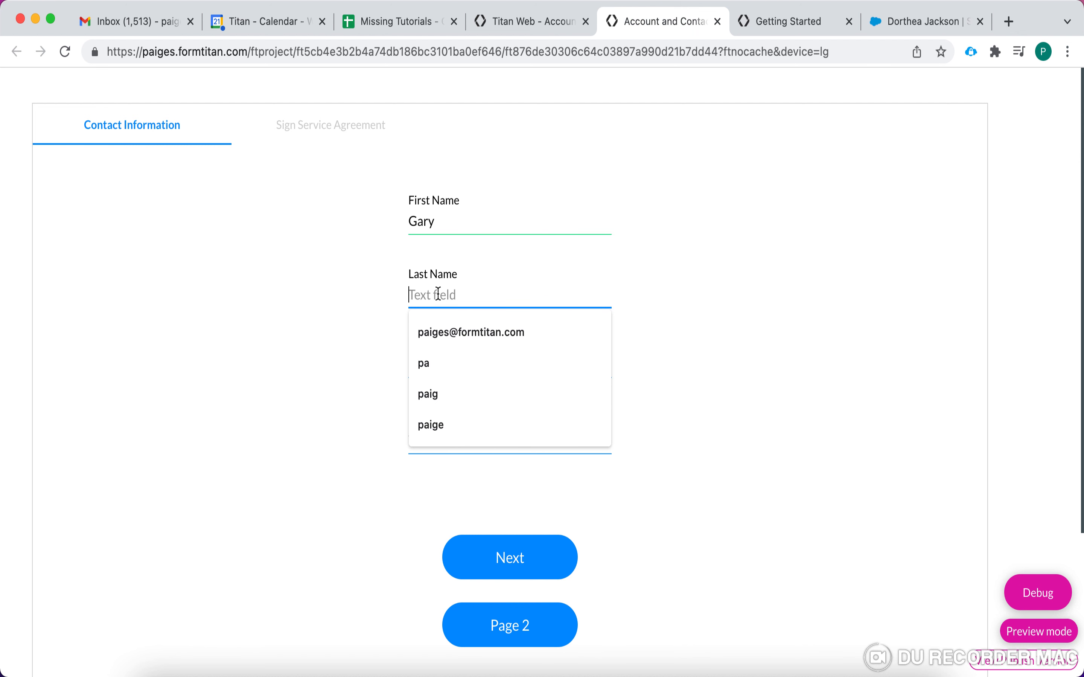
left_click(481, 294)
left_click(450, 295)
left_click(459, 431)
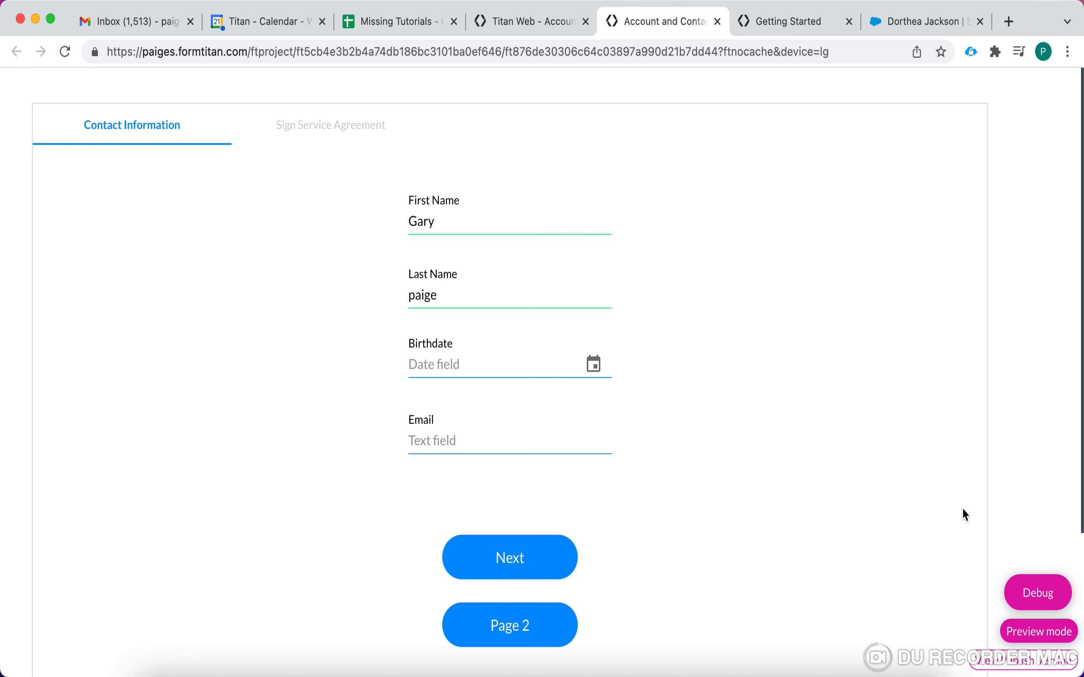
- Check the values of the numbericfield, fullname and js page variables in the project's debug list and close it
left_click(1046, 606)
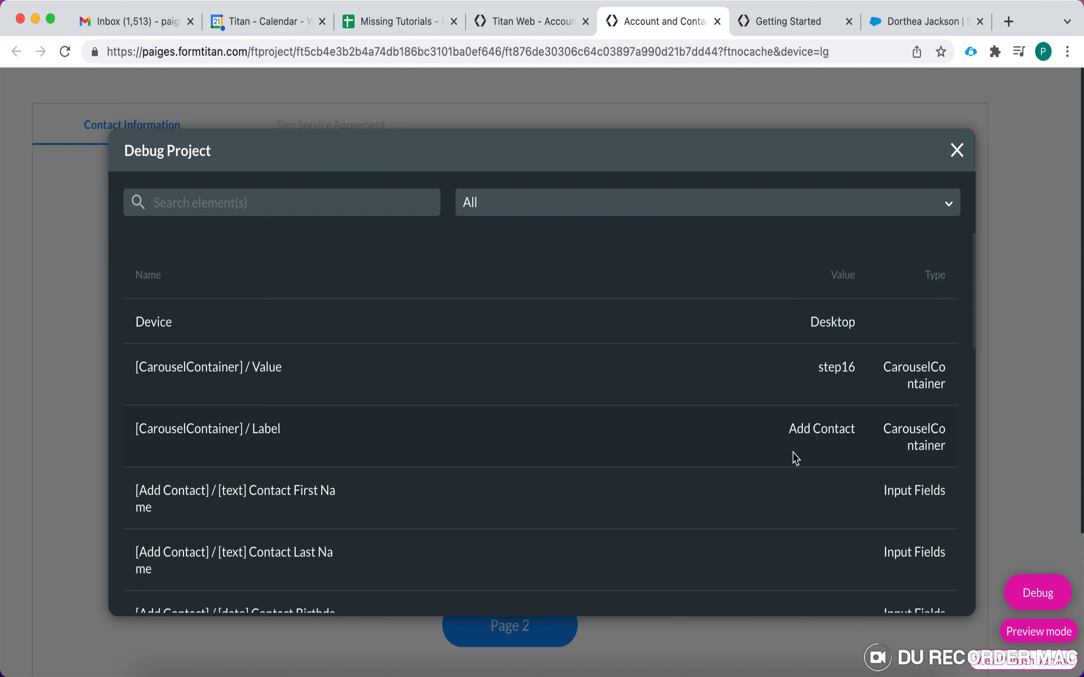
scroll(793, 456, "down", 10)
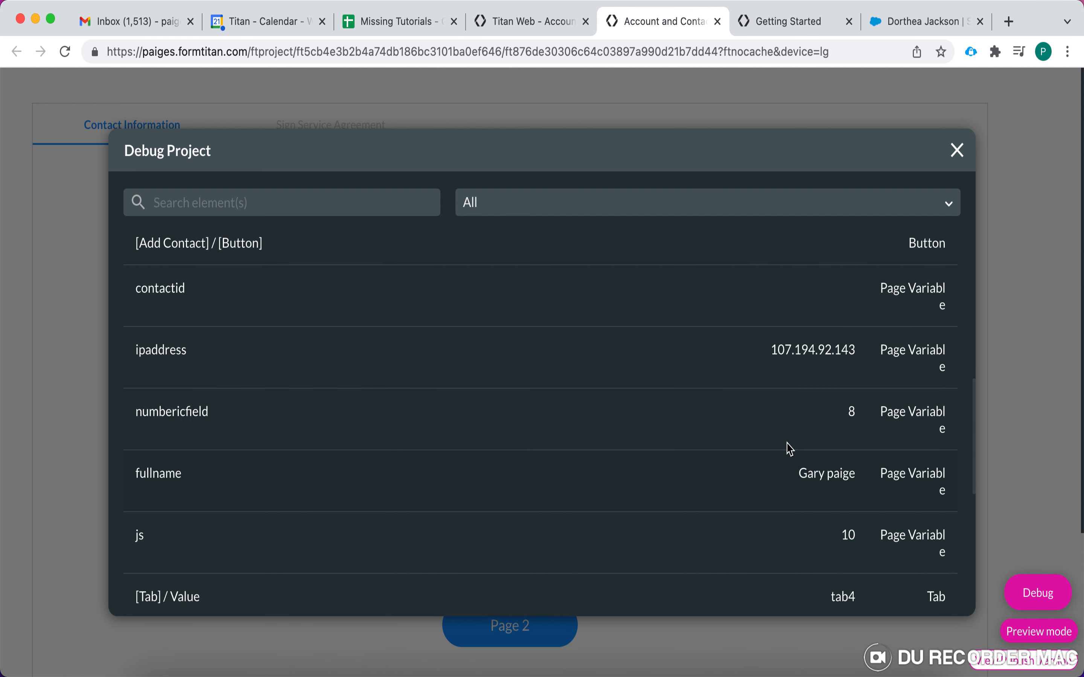
scroll(736, 455, "down", 3)
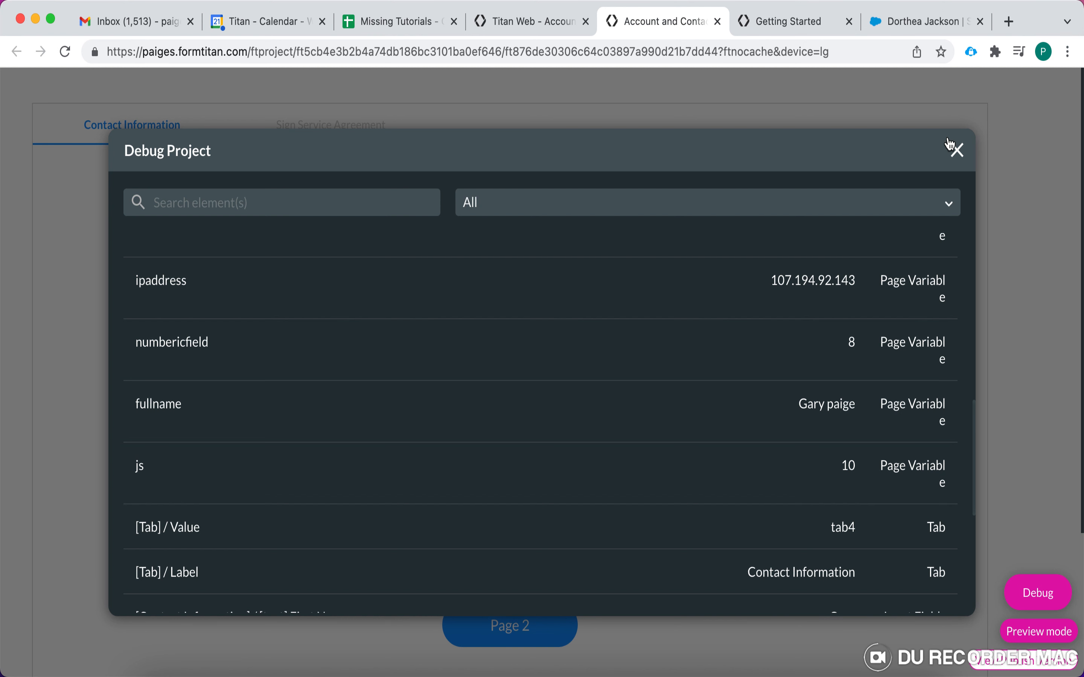
left_click(956, 150)
- Go to Page 2 and look through its debug list for the Home page's variables, closing the list when done
left_click(515, 632)
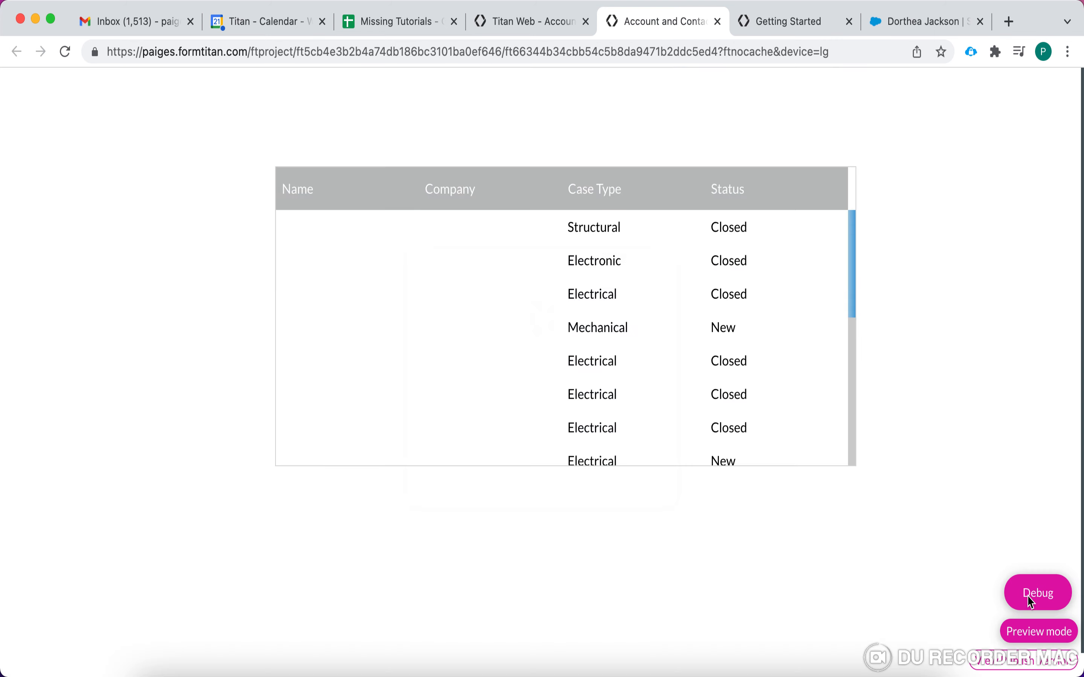
left_click(1039, 596)
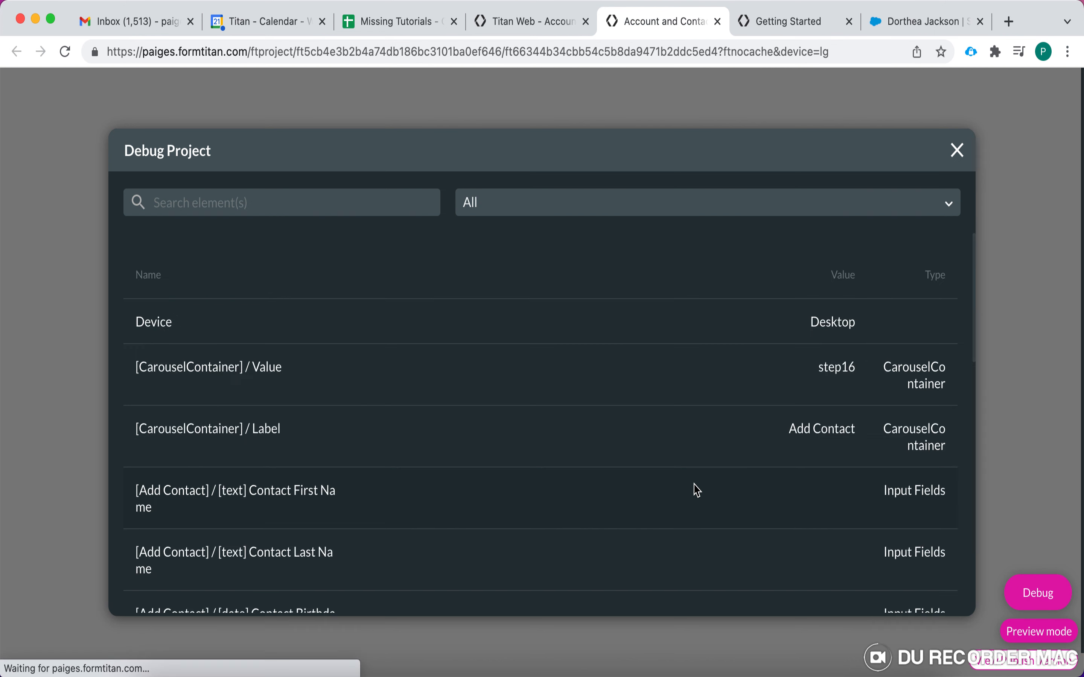
scroll(697, 490, "down", 10)
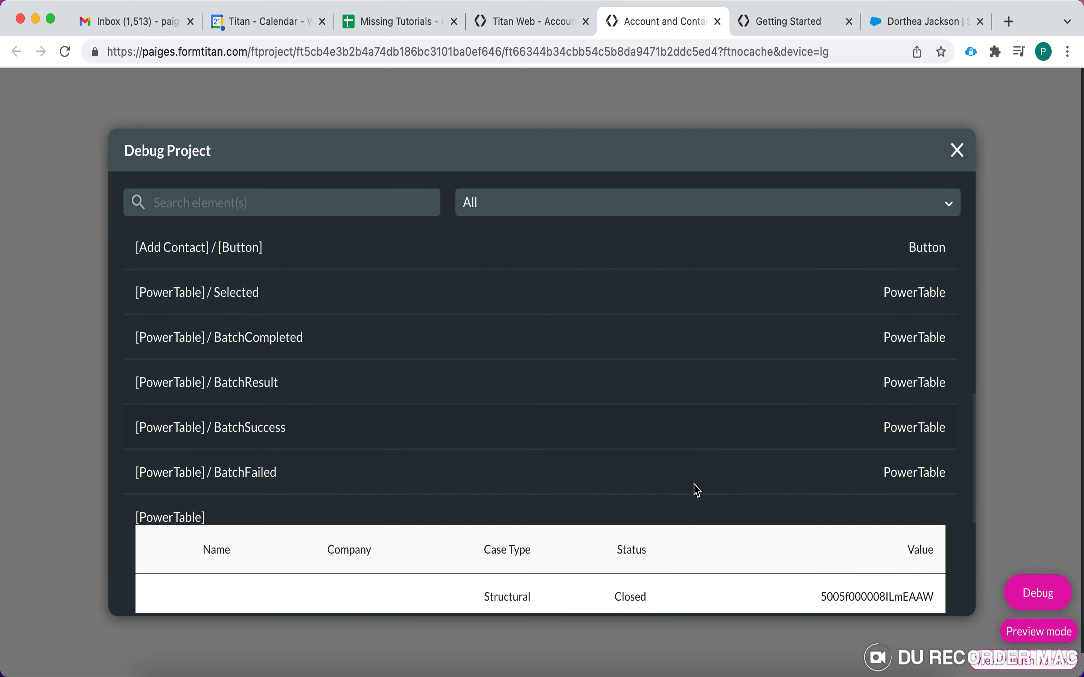
scroll(694, 485, "down", 3)
scroll(695, 486, "up", 10)
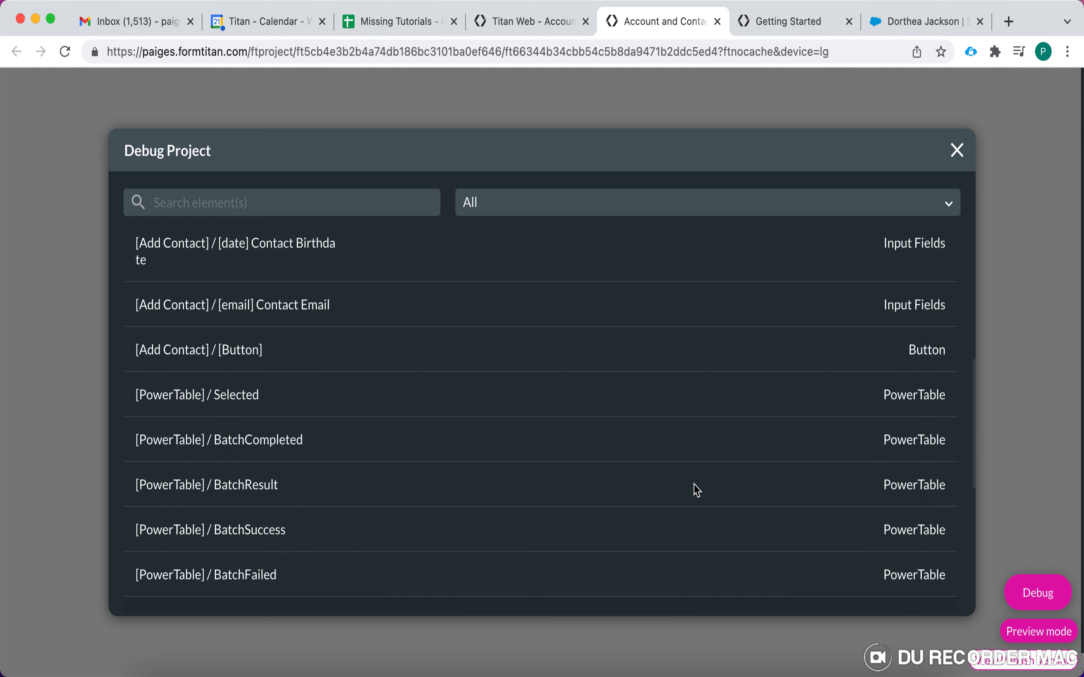
scroll(697, 490, "up", 5)
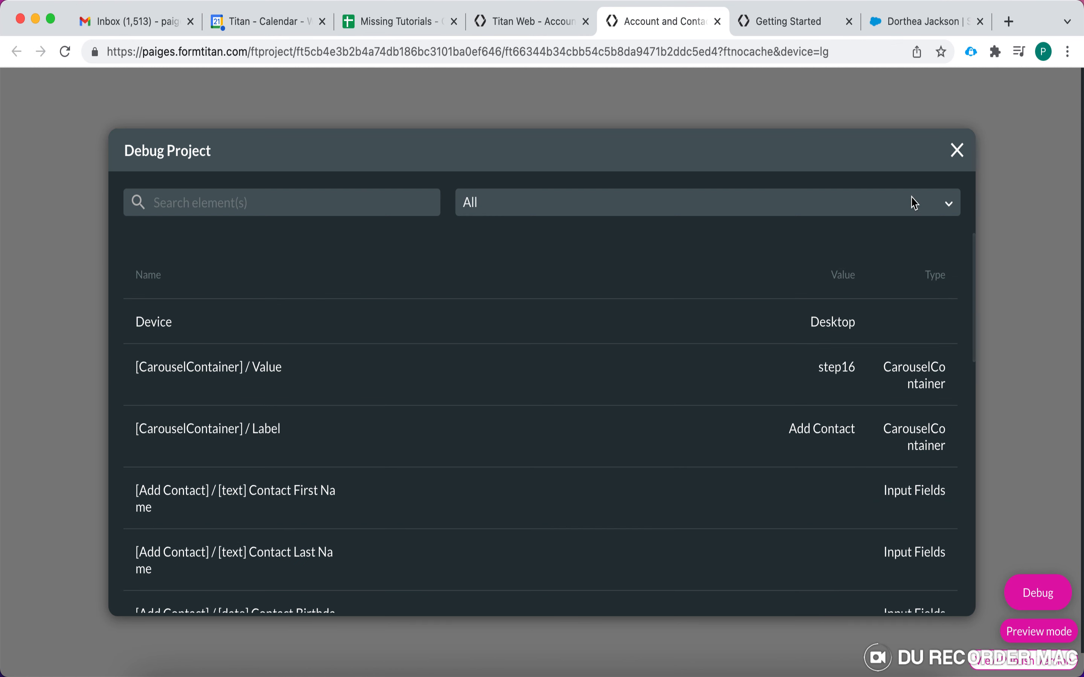
left_click(956, 151)
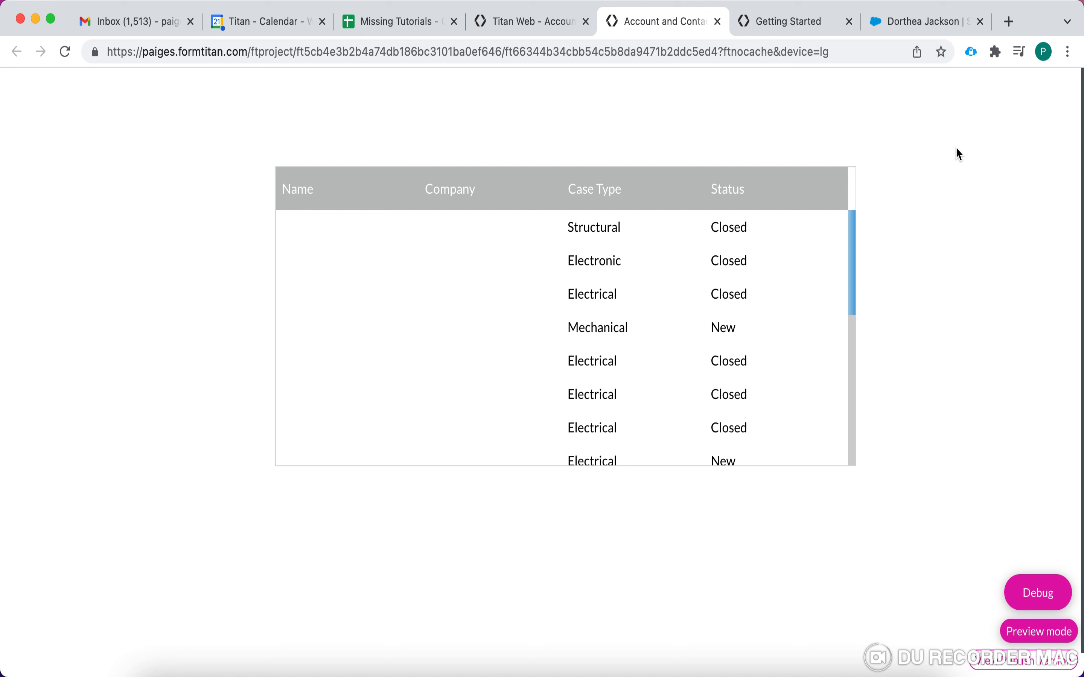